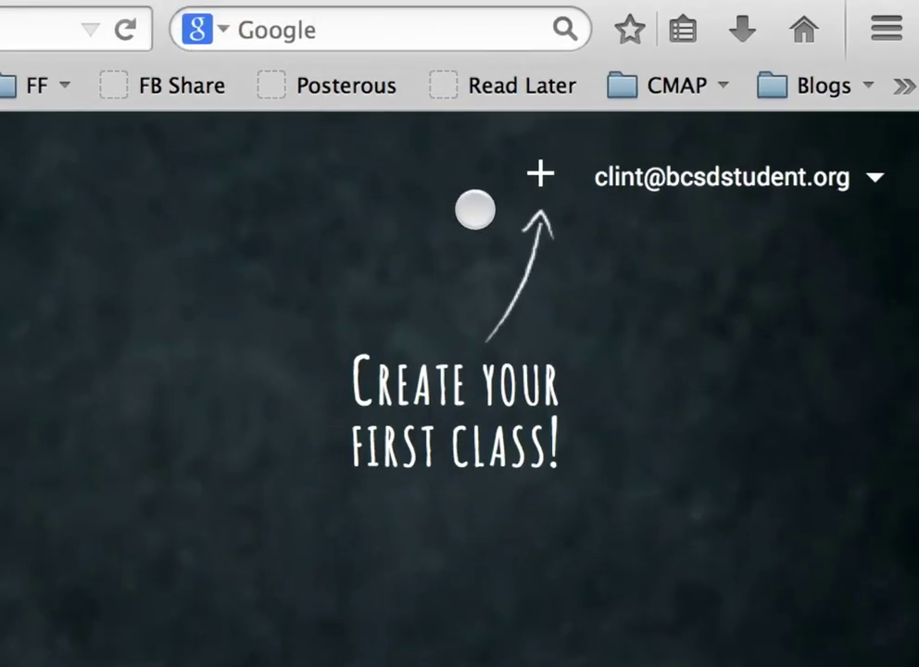
- Create a class named "Classroom Demonstration" with the section "Section 2"
click(760, 74)
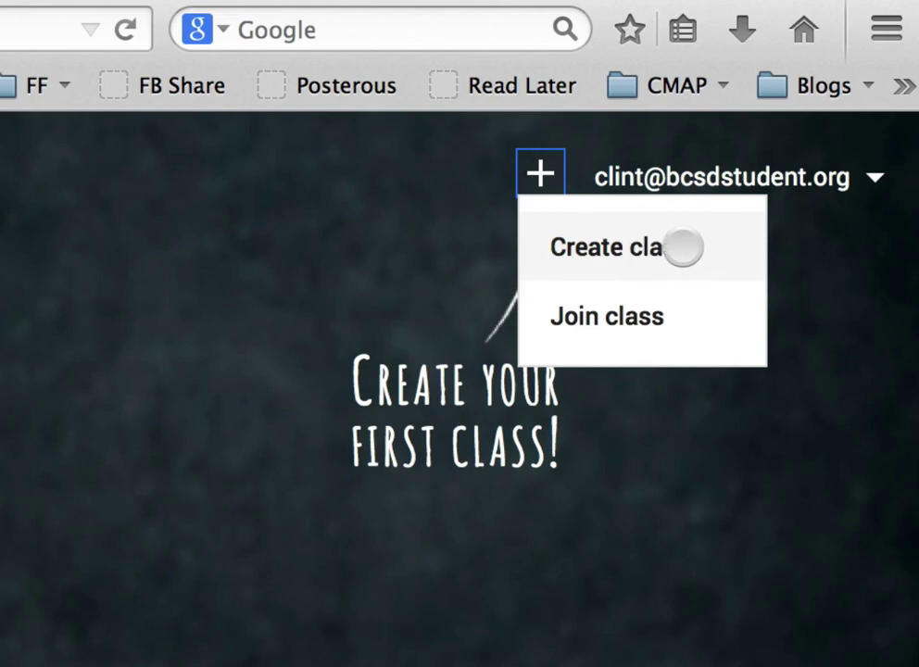
click(711, 248)
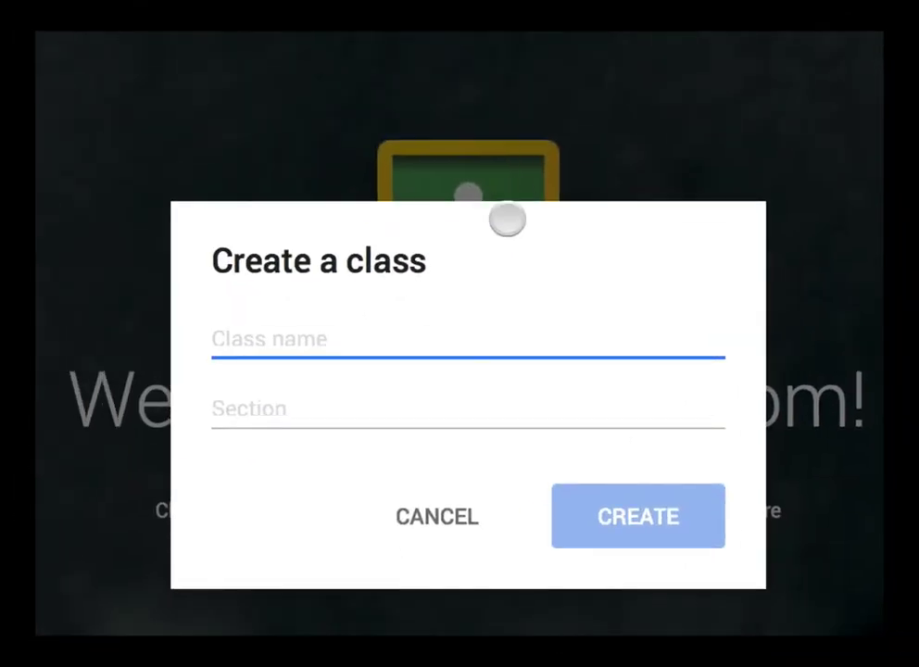
text(Classro)
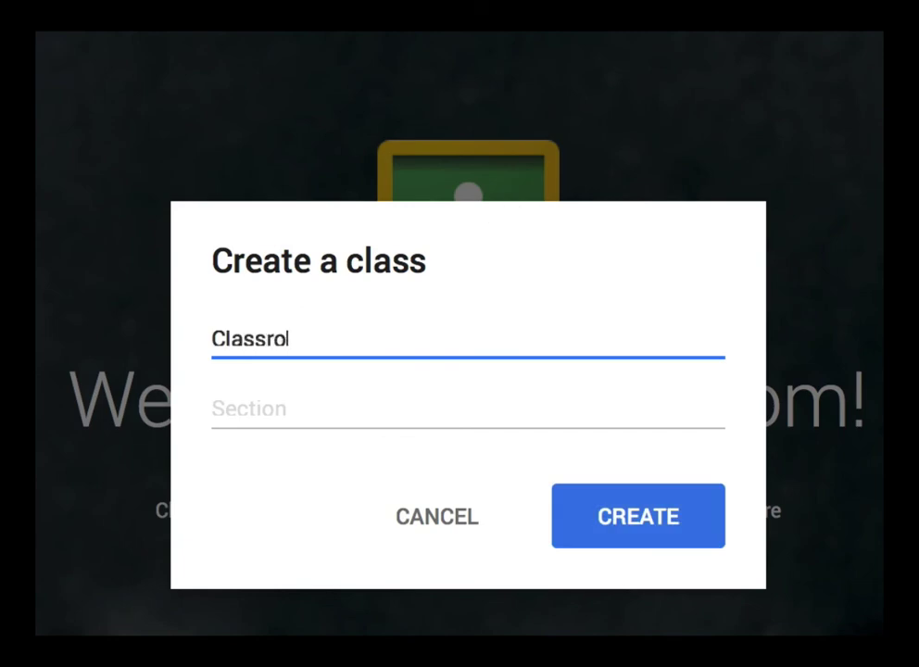
text(om De)
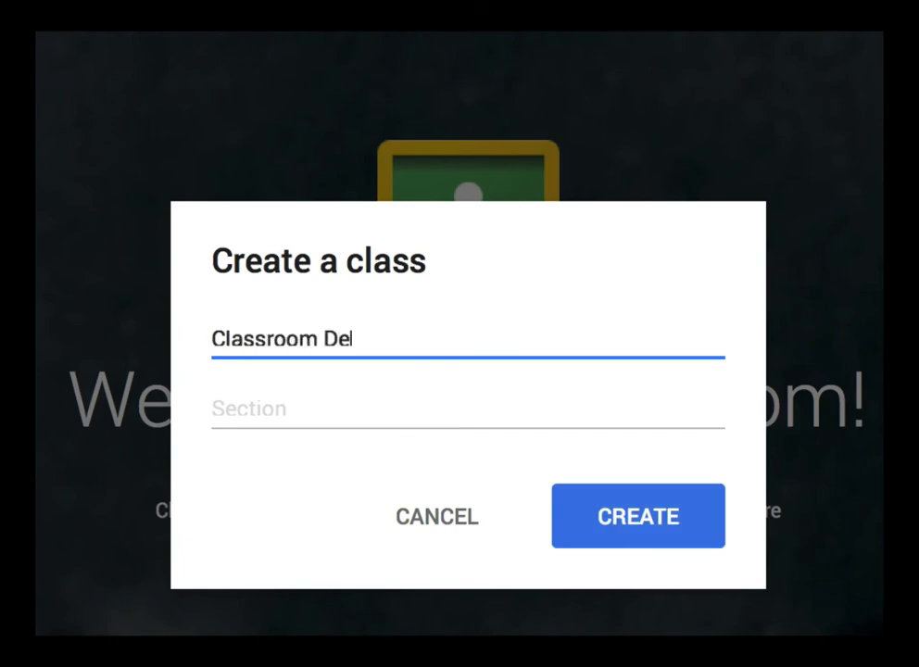
text(monstration)
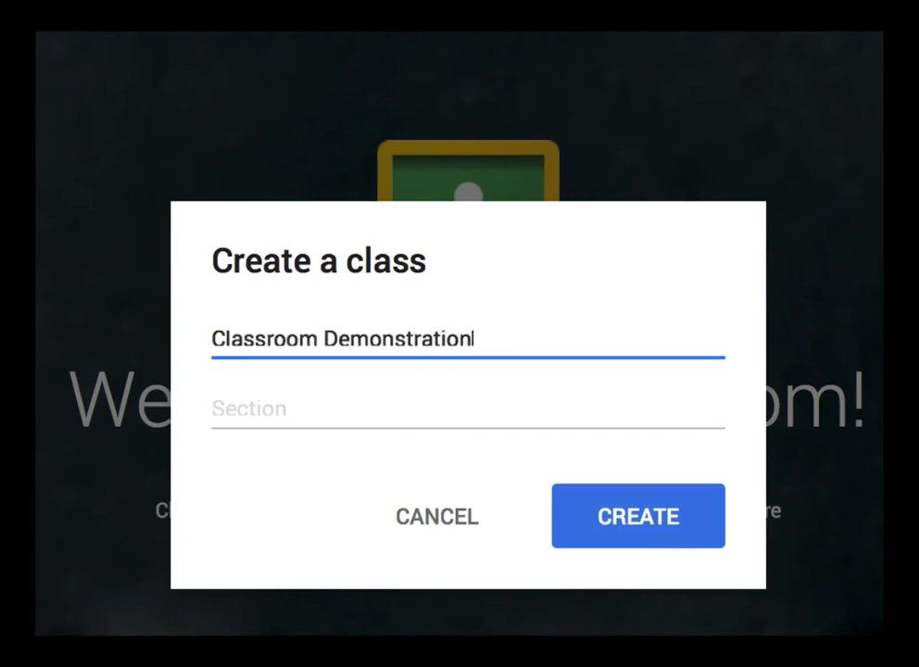
key(Tab)
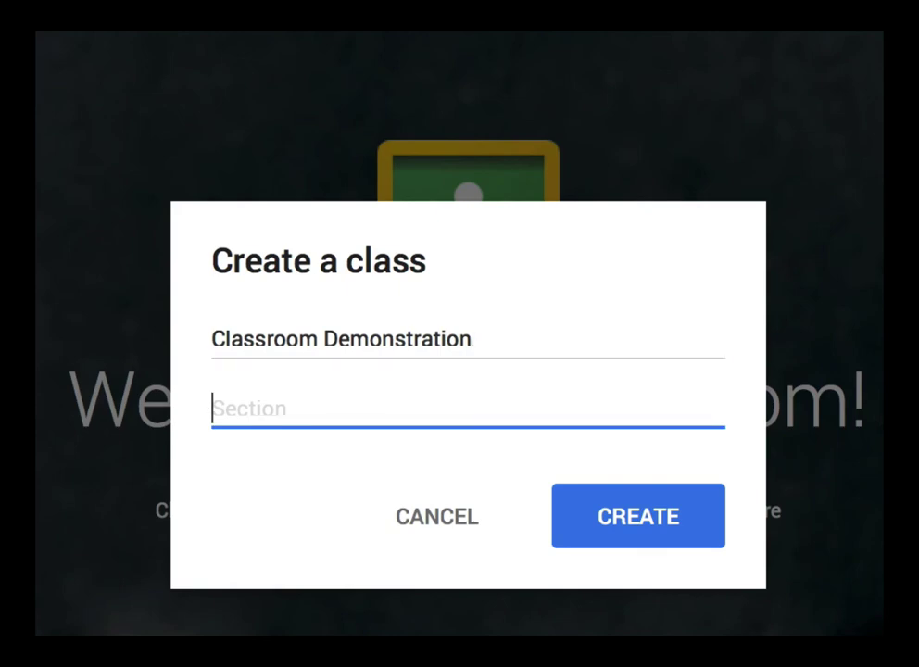
text(Slction 2)
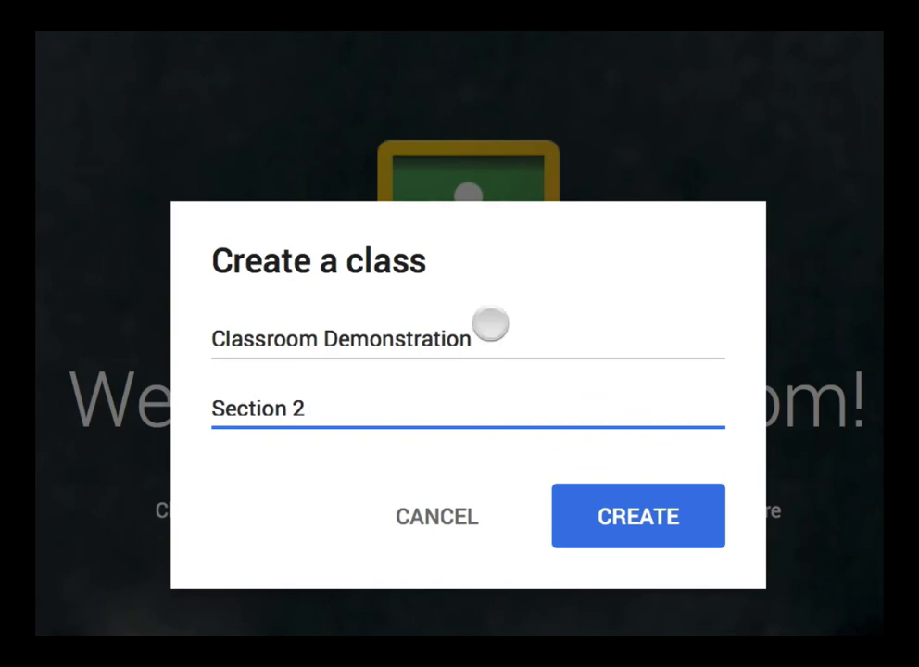
click(629, 519)
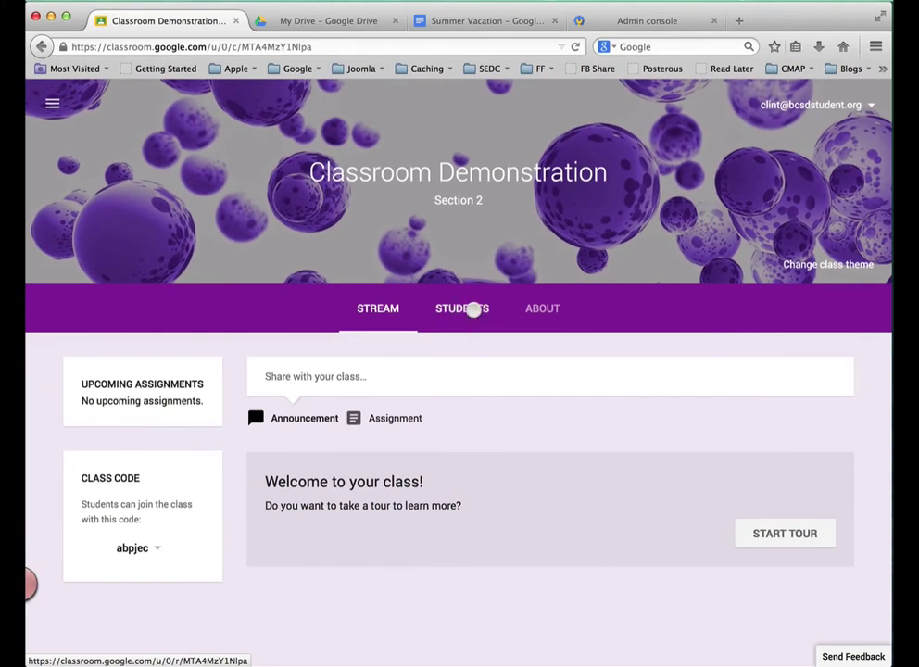
- Search the contacts for "student name" when inviting students to the class, and close the invitation without inviting anyone
click(467, 306)
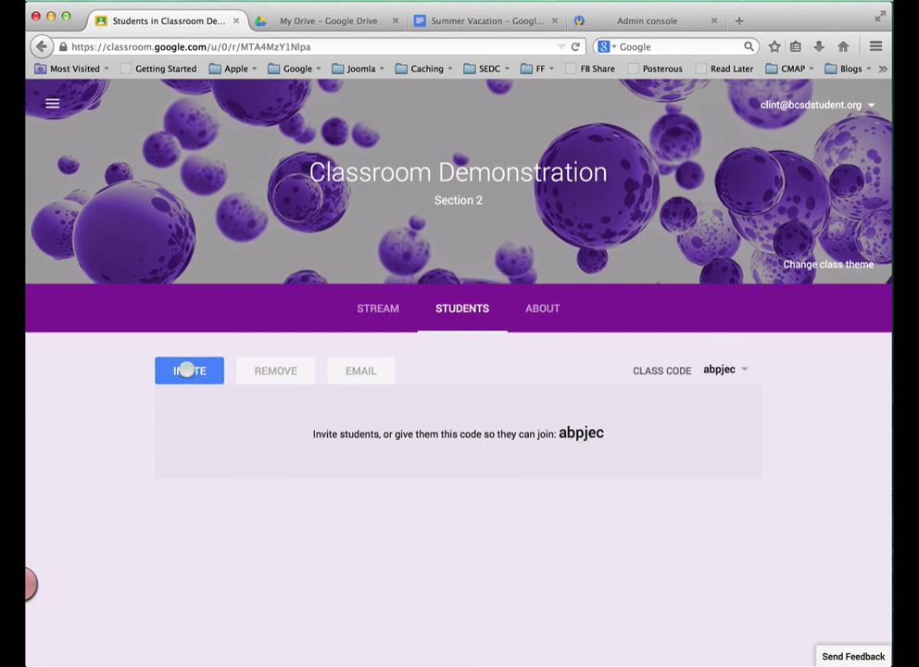
click(187, 369)
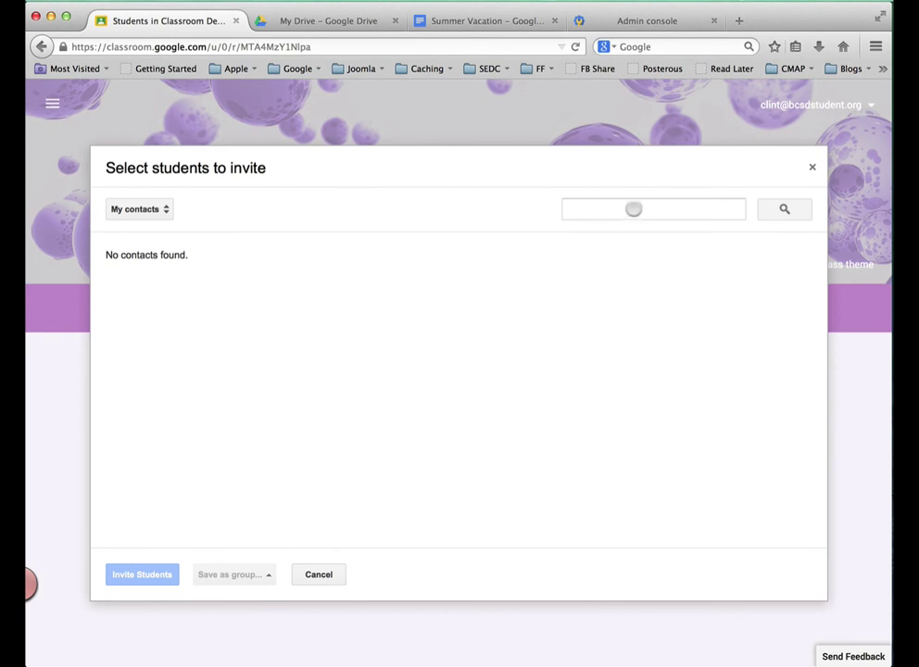
click(633, 208)
text(student name)
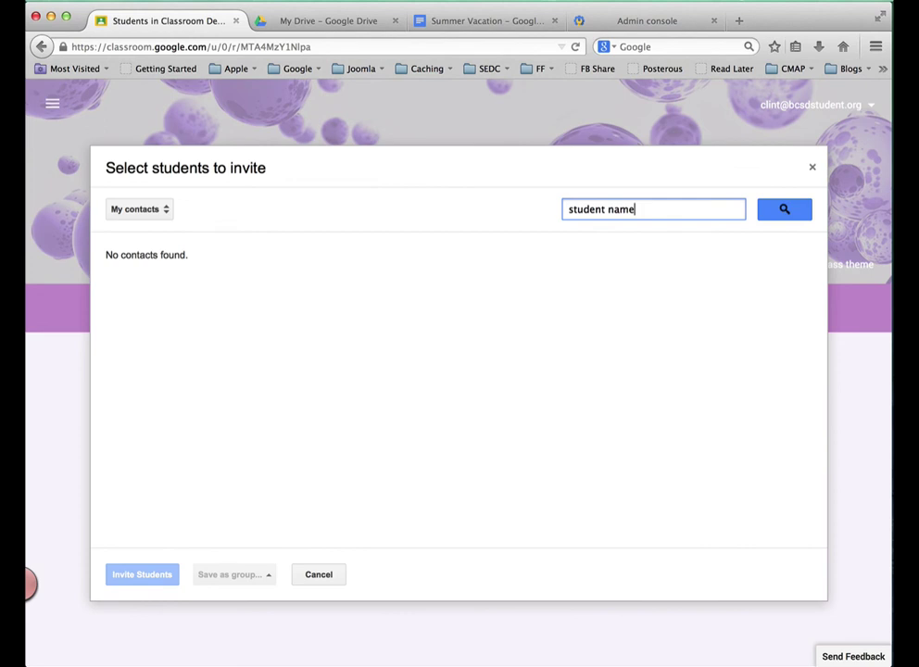
key(Return)
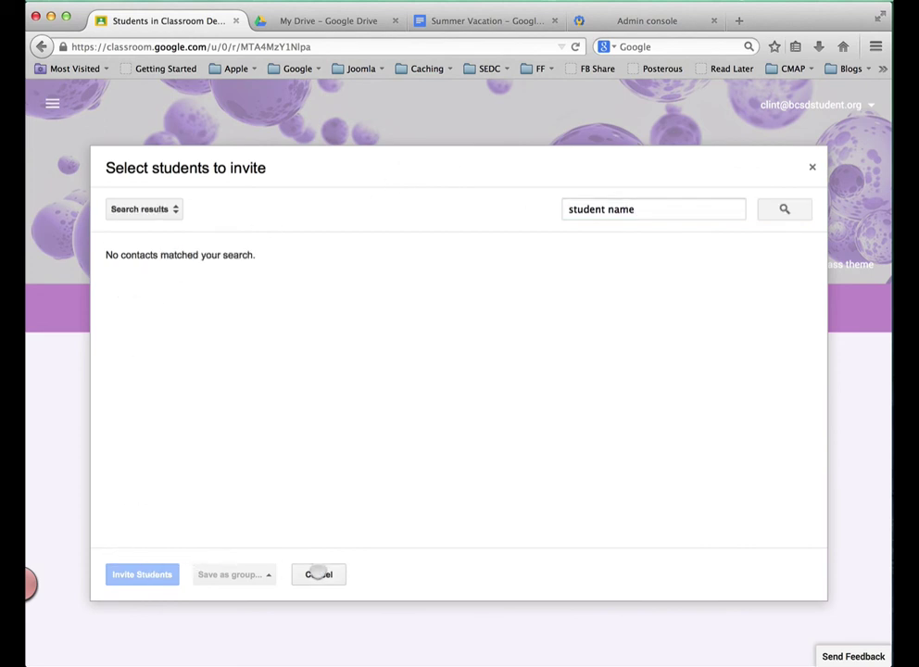
click(318, 575)
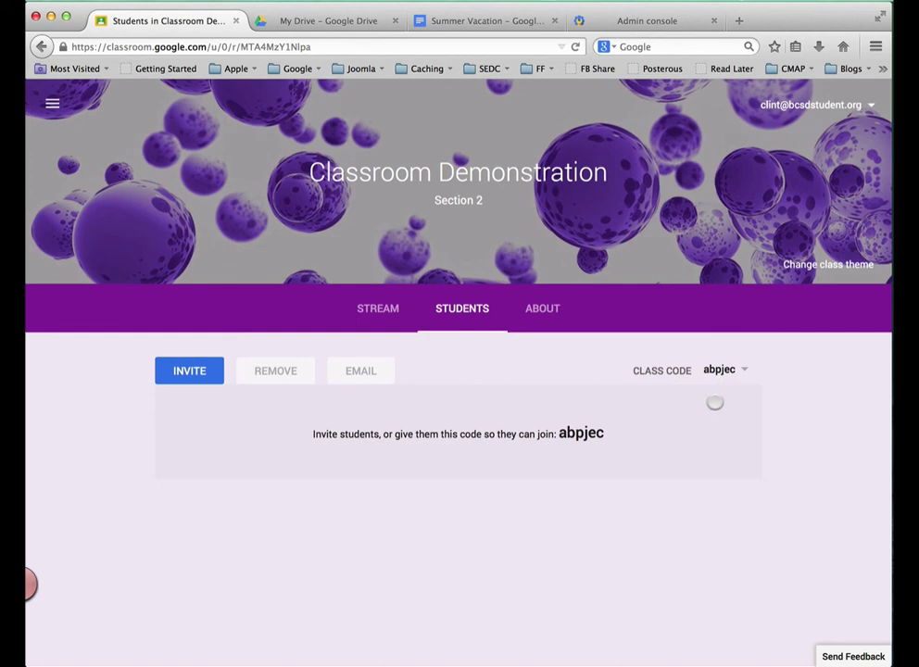
- Copy the class code from the teacher's student roster and join the class with it from the student account in Safari
key(ctrl+Right)
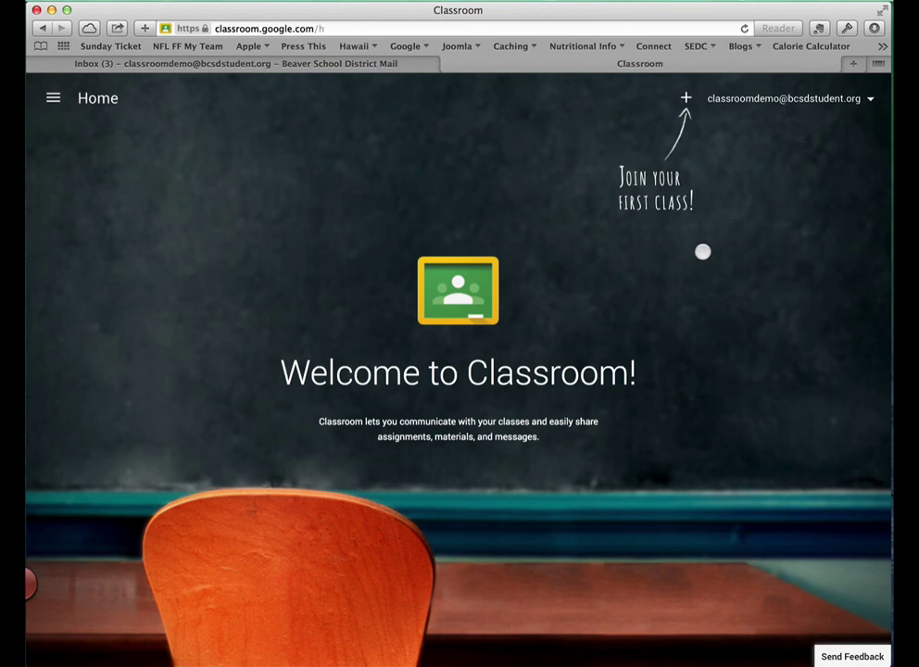
click(686, 97)
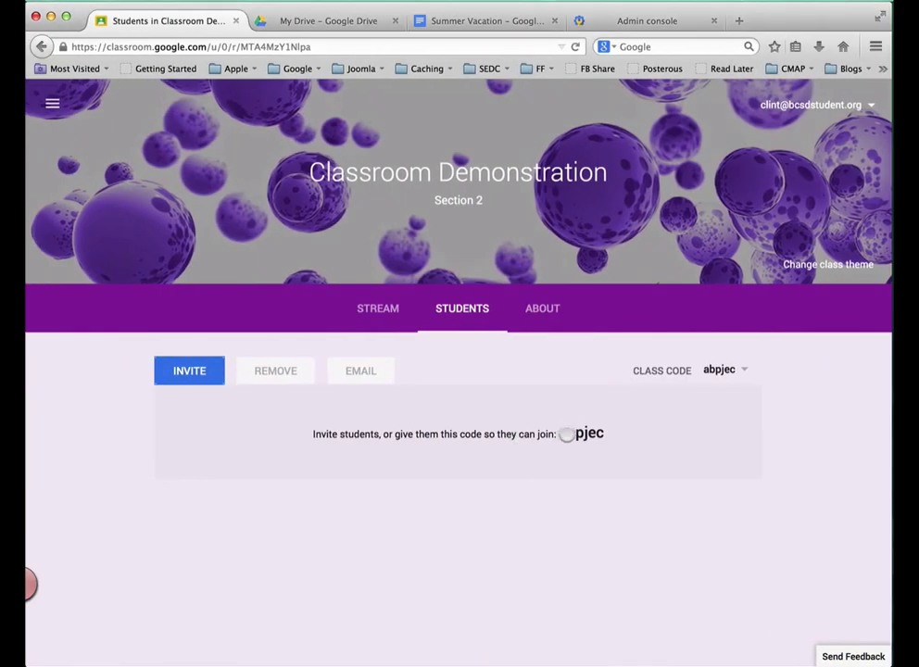
double_click(587, 432)
key(super+c)
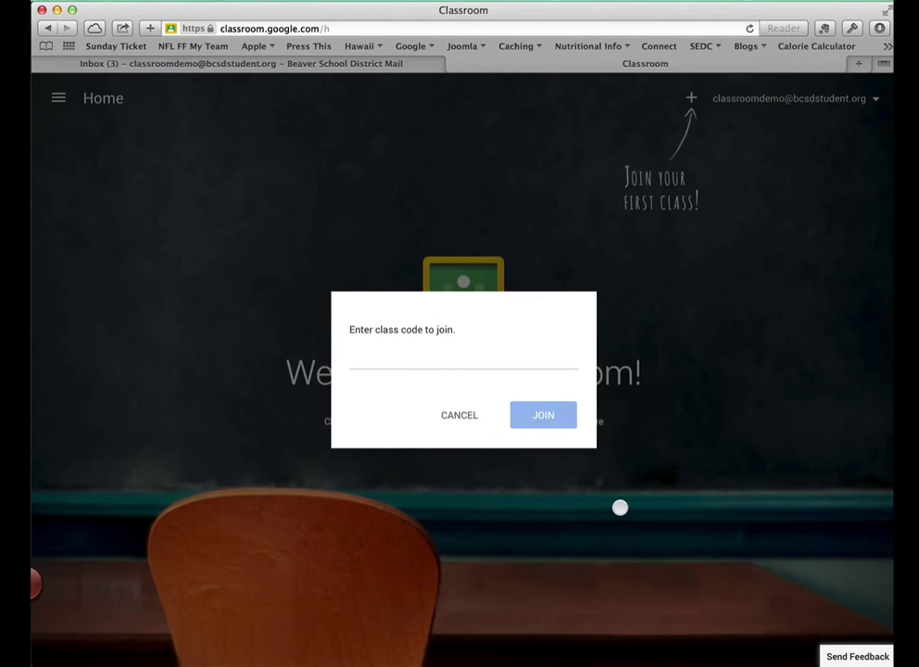
click(415, 357)
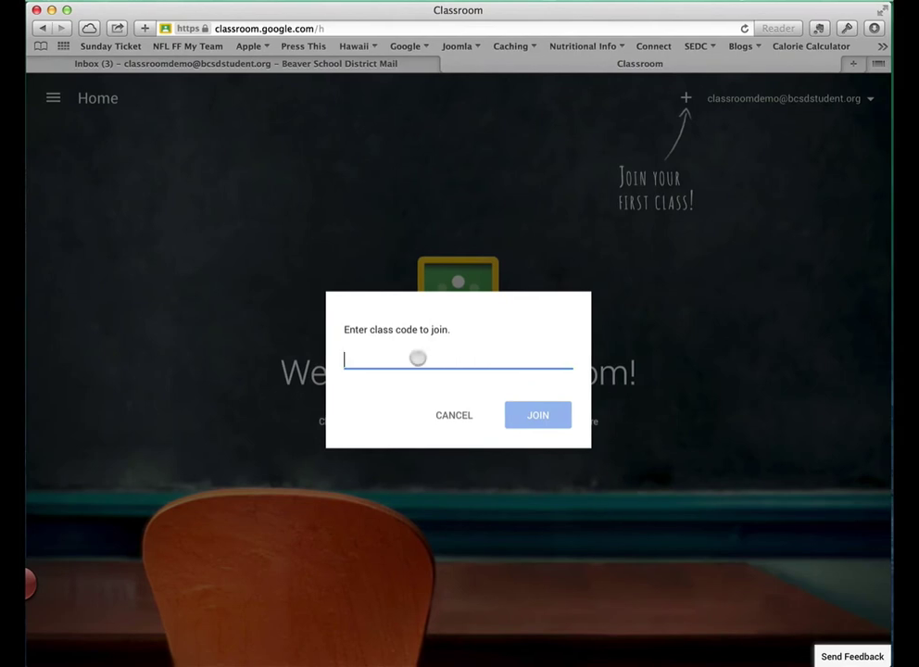
key(super+v)
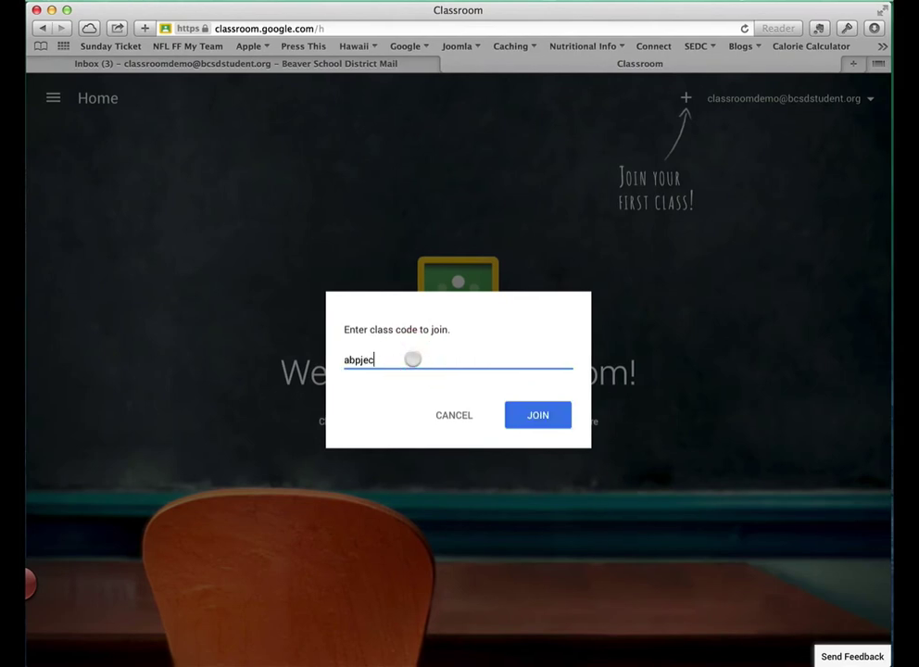
click(525, 415)
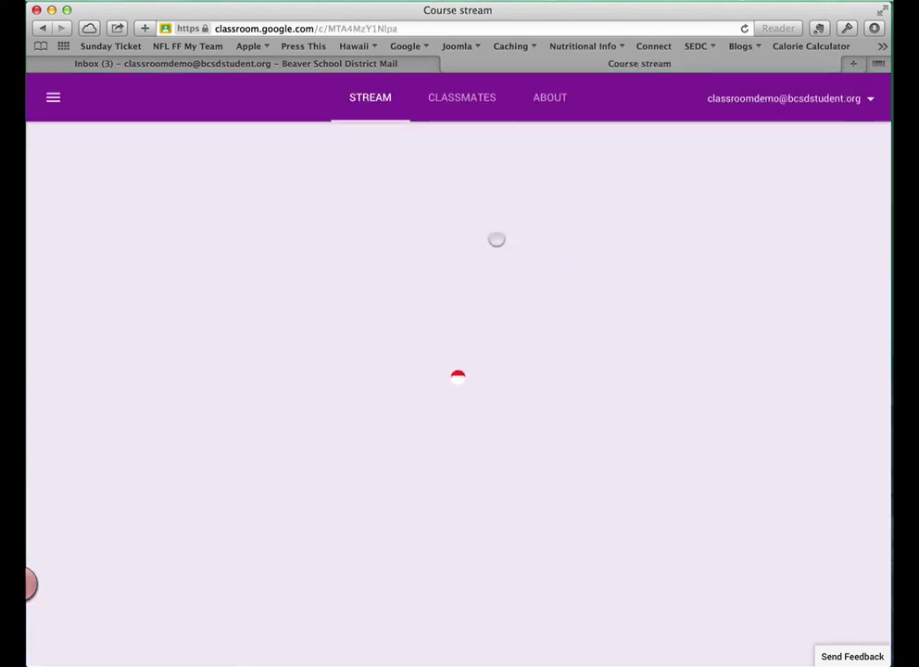
- Open Google Drive from the student's mail account and view the contents of its Classroom folder
click(293, 63)
click(688, 95)
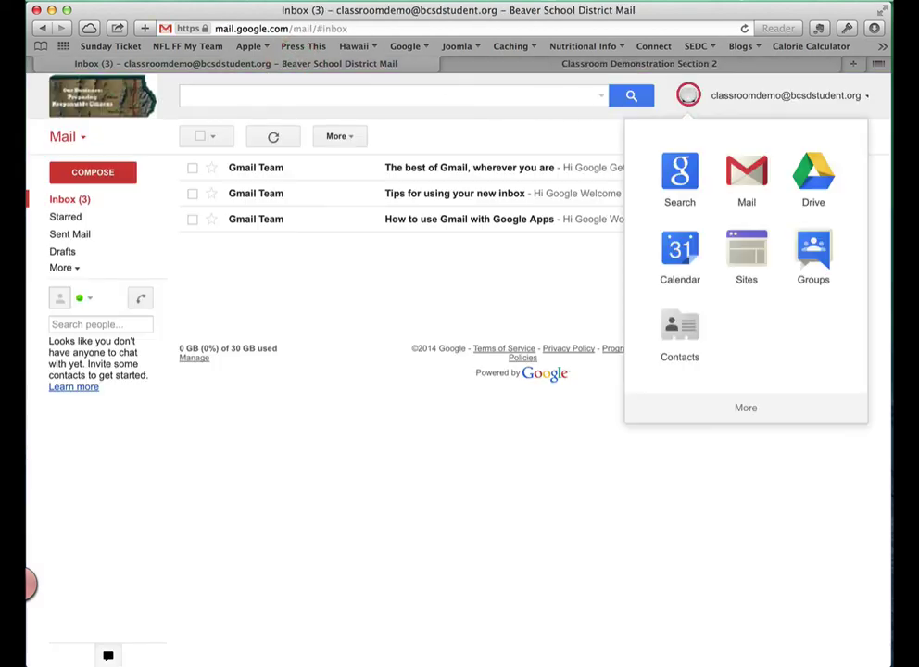
click(814, 172)
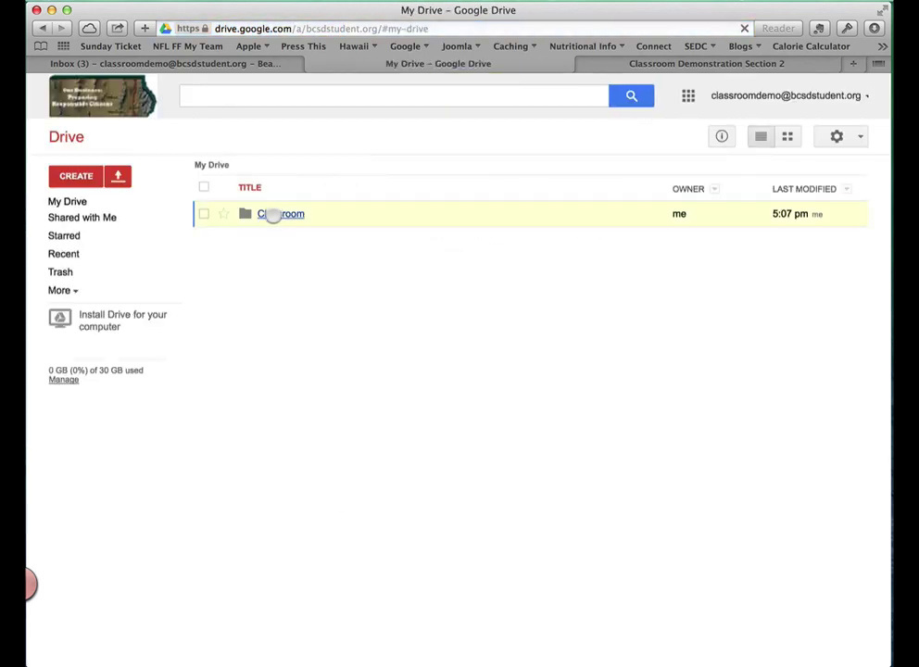
click(273, 213)
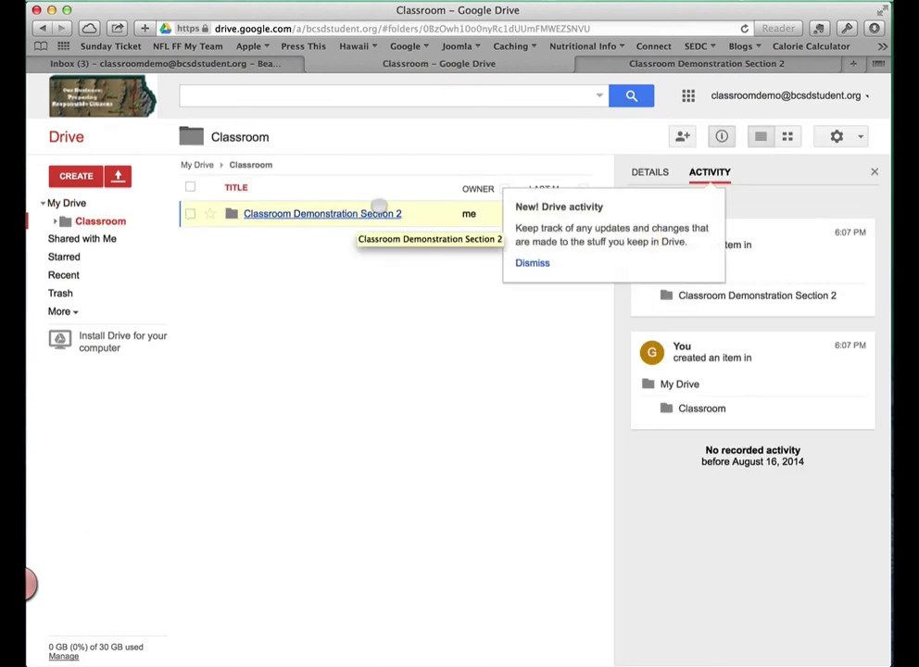
- Return to the student's view of the Classroom Demonstration class and dismiss the welcome tour
click(686, 63)
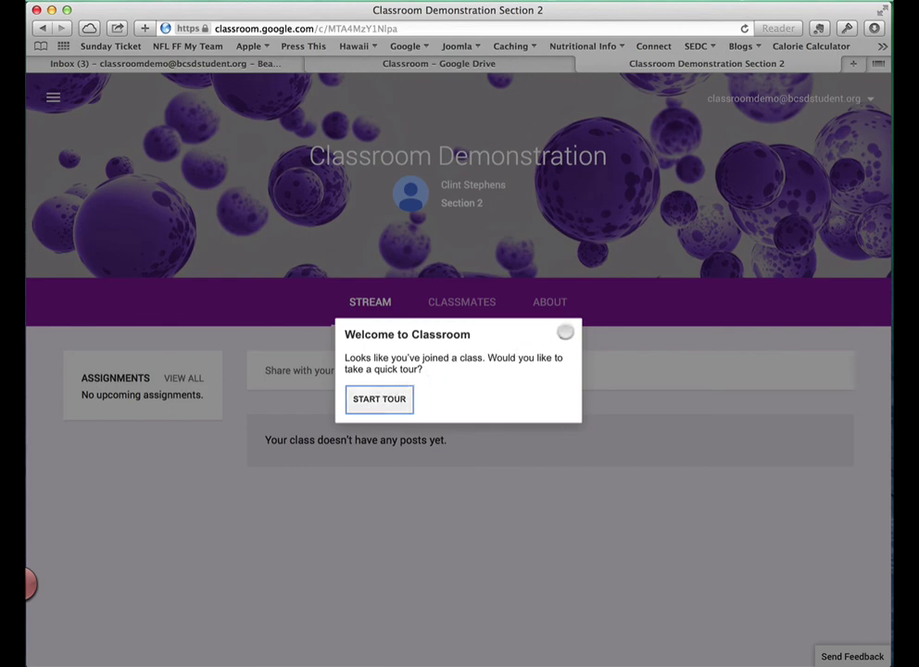
click(565, 332)
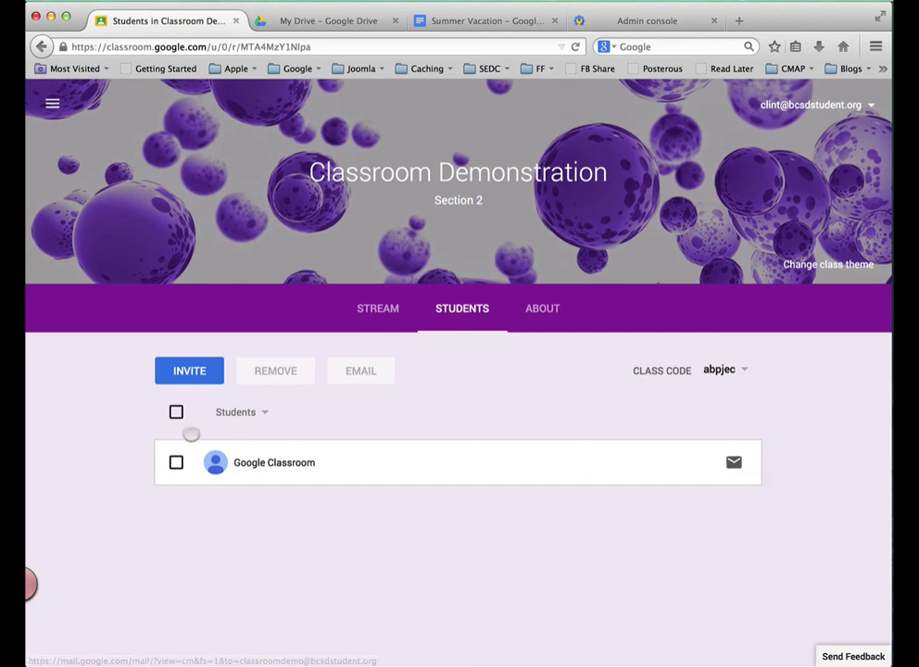
- Select all students in the teacher's class roster and clear the selection again
click(174, 411)
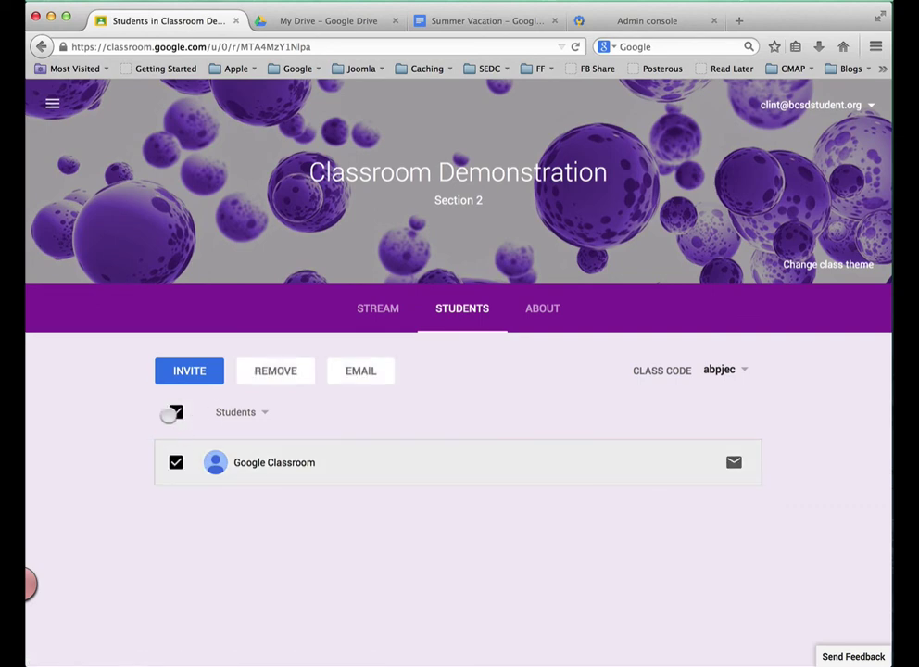
click(363, 371)
click(175, 462)
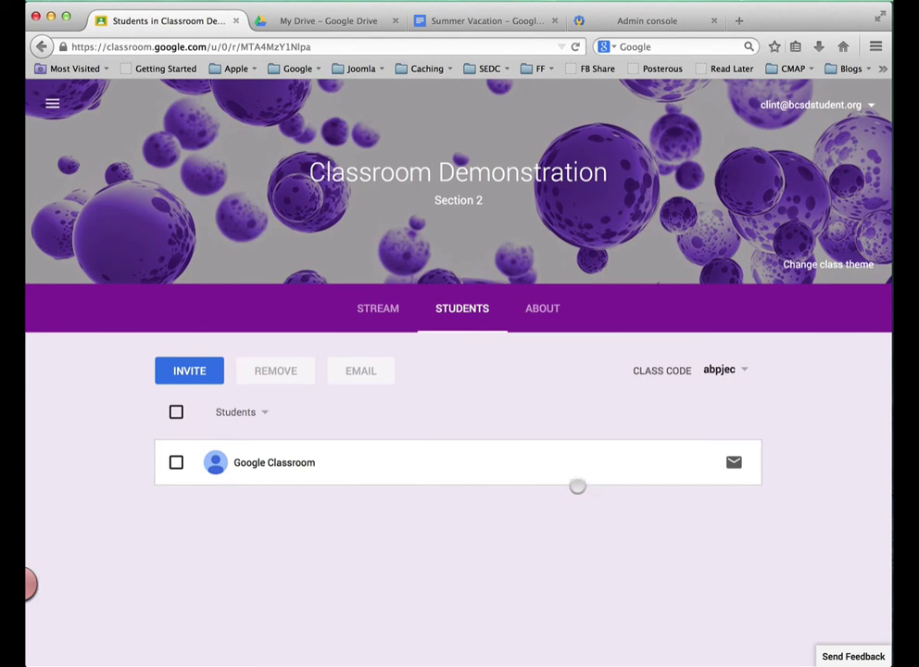
- Open the class's general information, dismiss the overview tip, and enter the title "Learning Classroom for Teachers"
click(539, 311)
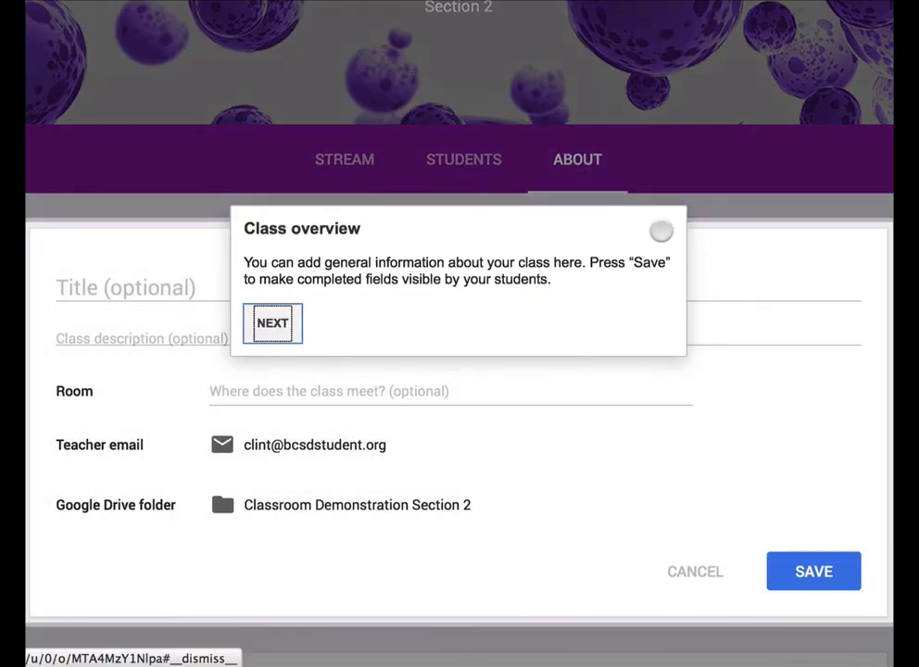
click(661, 232)
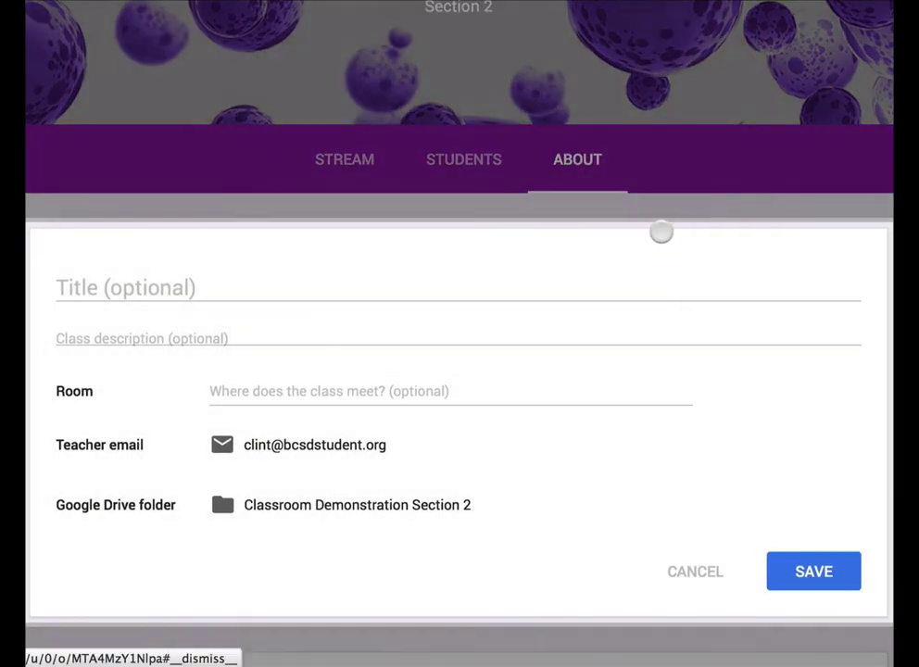
click(272, 286)
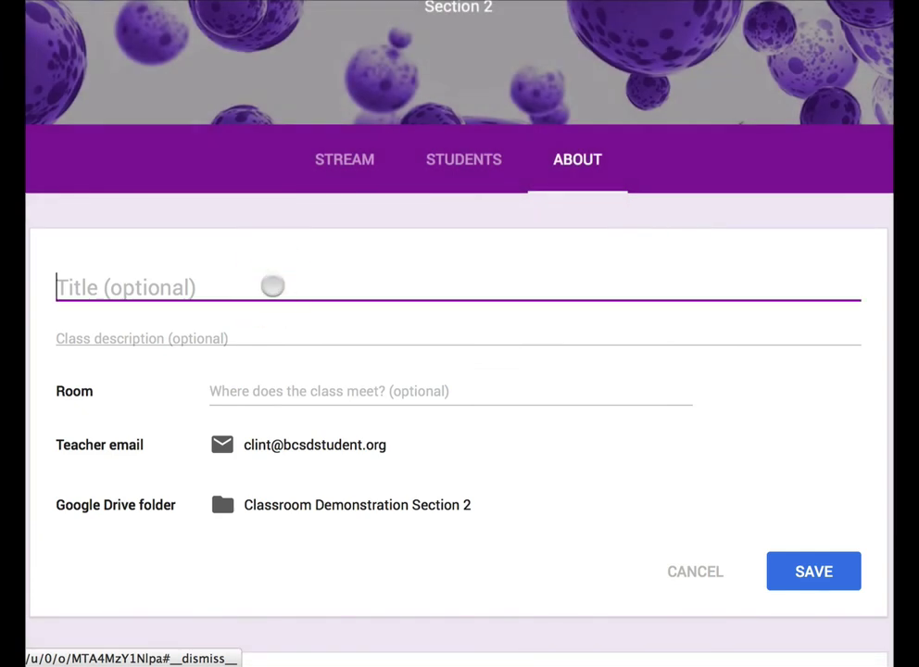
text(Learning )
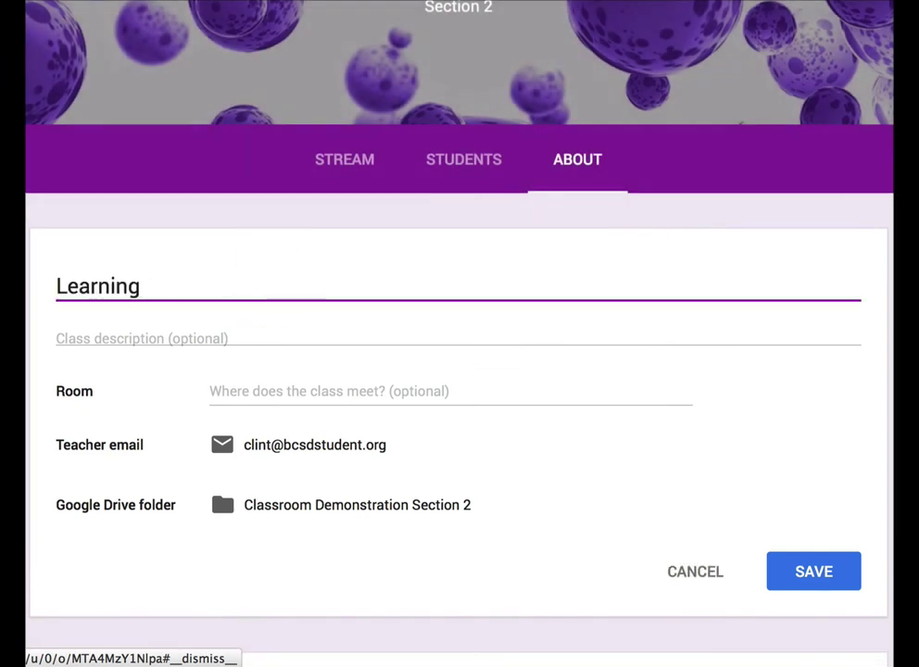
text(Classroom fo)
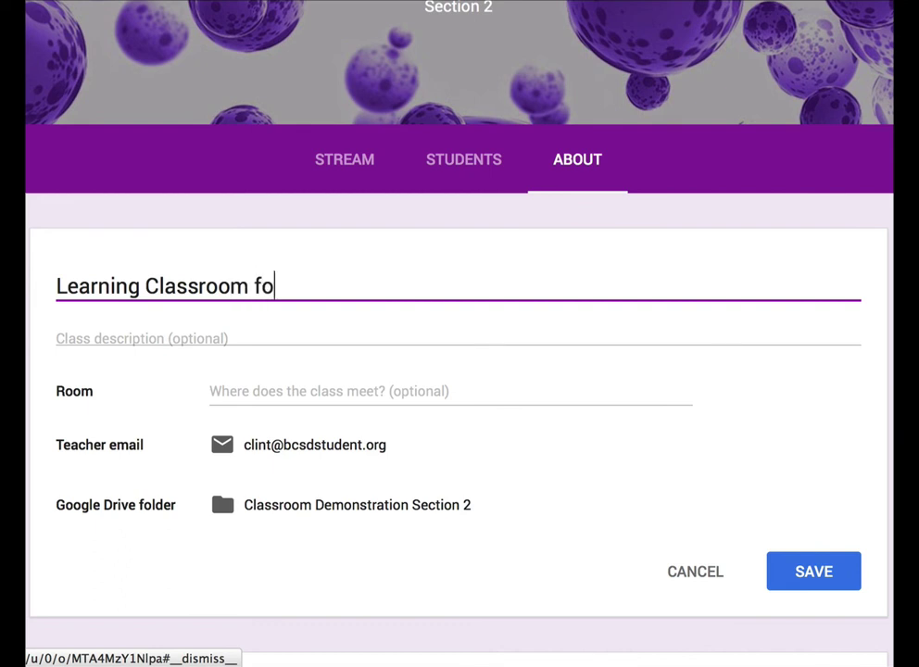
text(r Teachers)
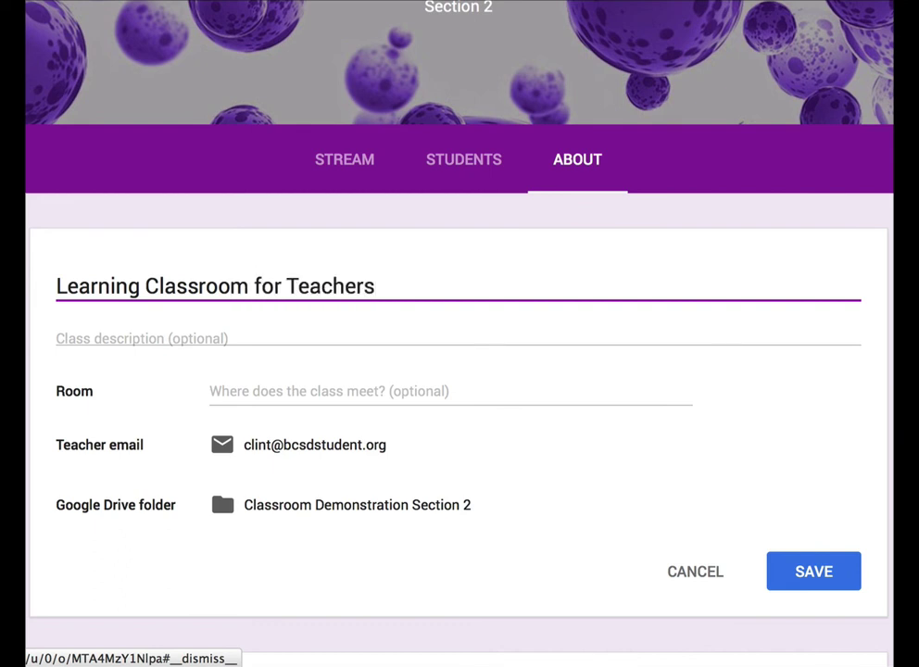
- Enter Online as the class's meeting room and save the general information
click(343, 391)
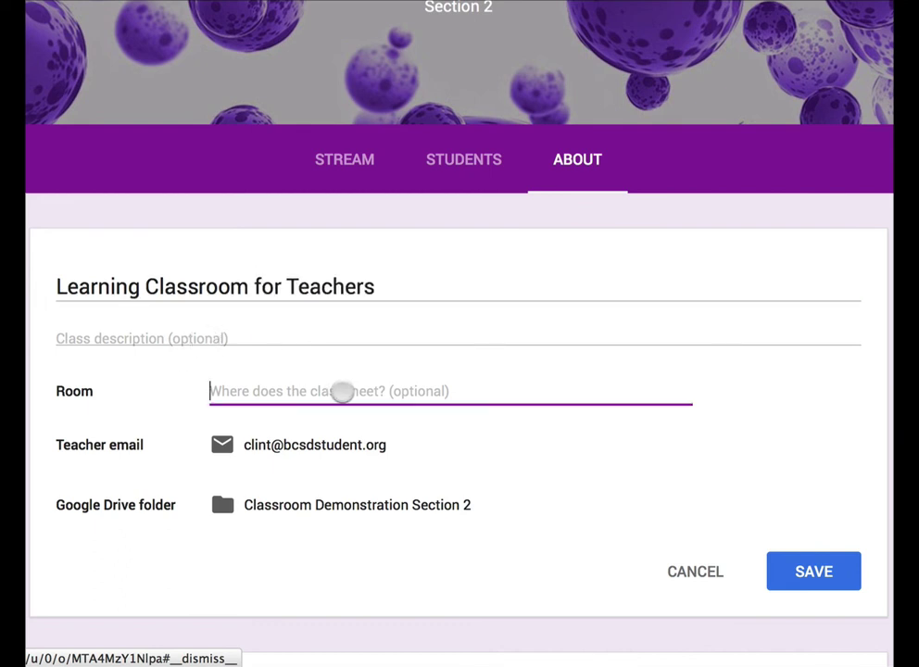
text(Online)
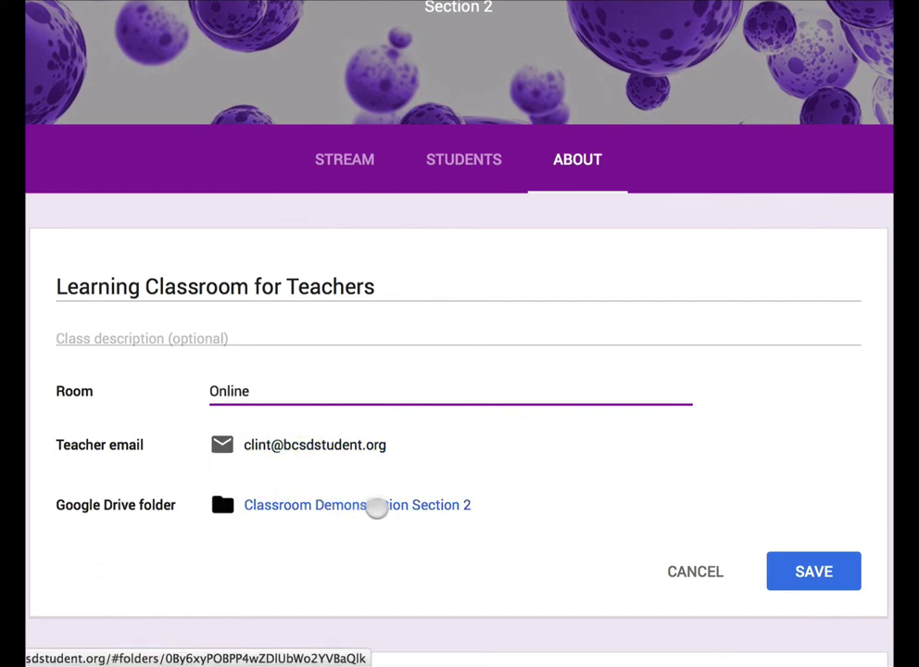
scroll(376, 506, down, 2)
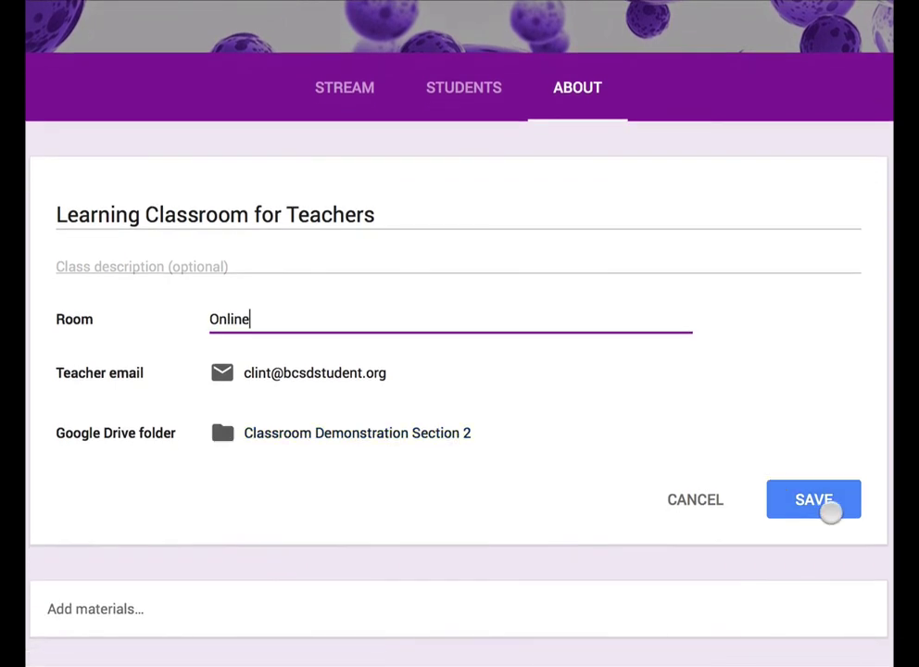
click(830, 509)
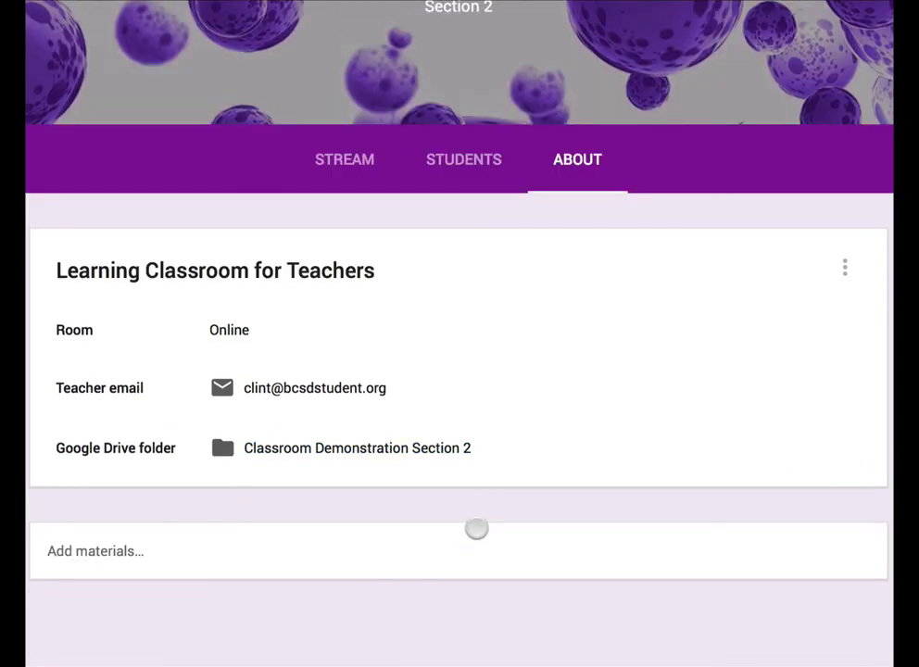
- Open the form for adding class materials and look over its title field and attachment options
click(124, 554)
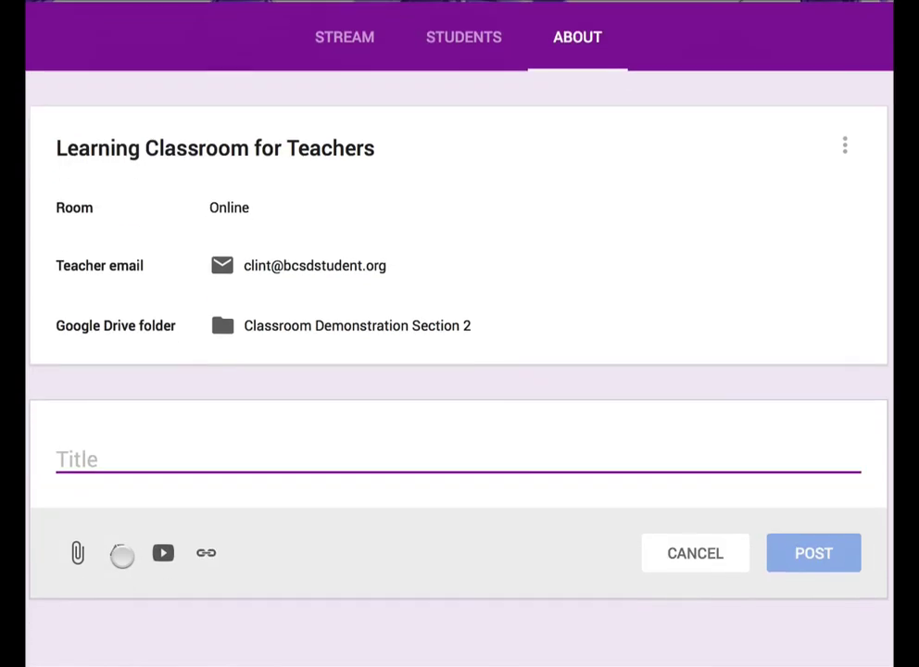
scroll(72, 558, up, 3)
scroll(178, 502, down, 3)
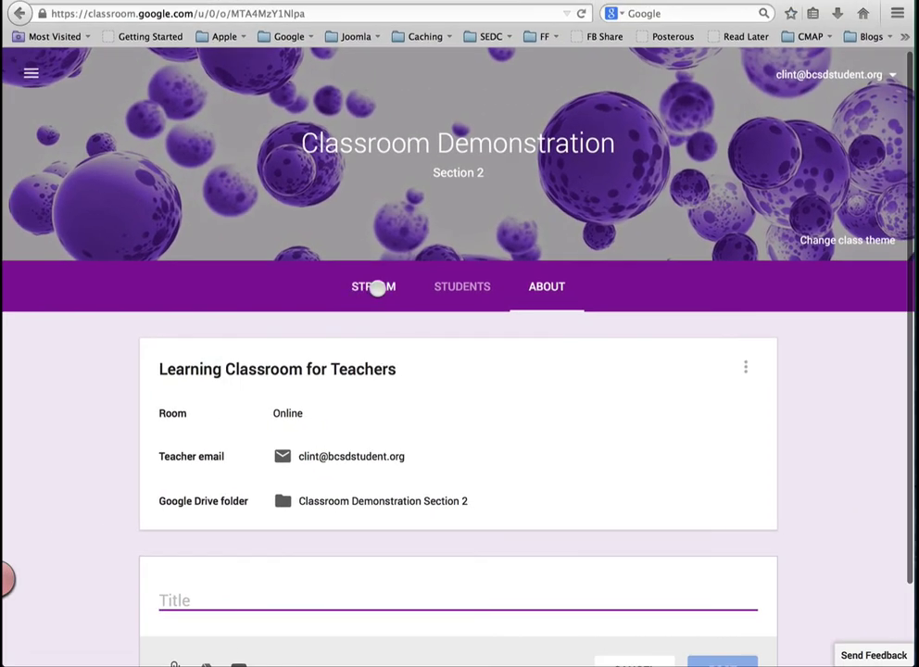
- Post the announcement "Welcome back!" to the class stream
click(344, 37)
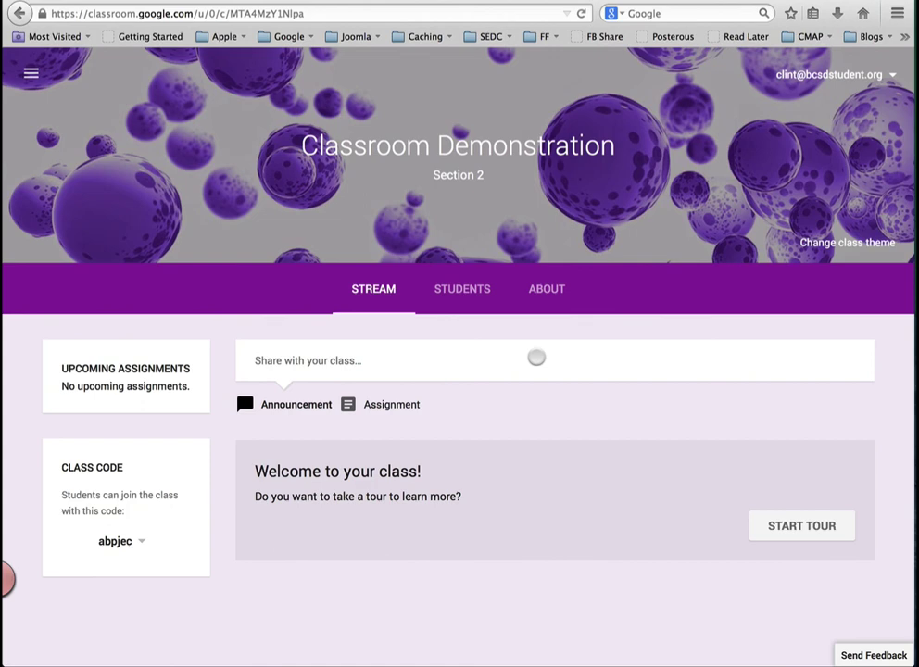
click(536, 359)
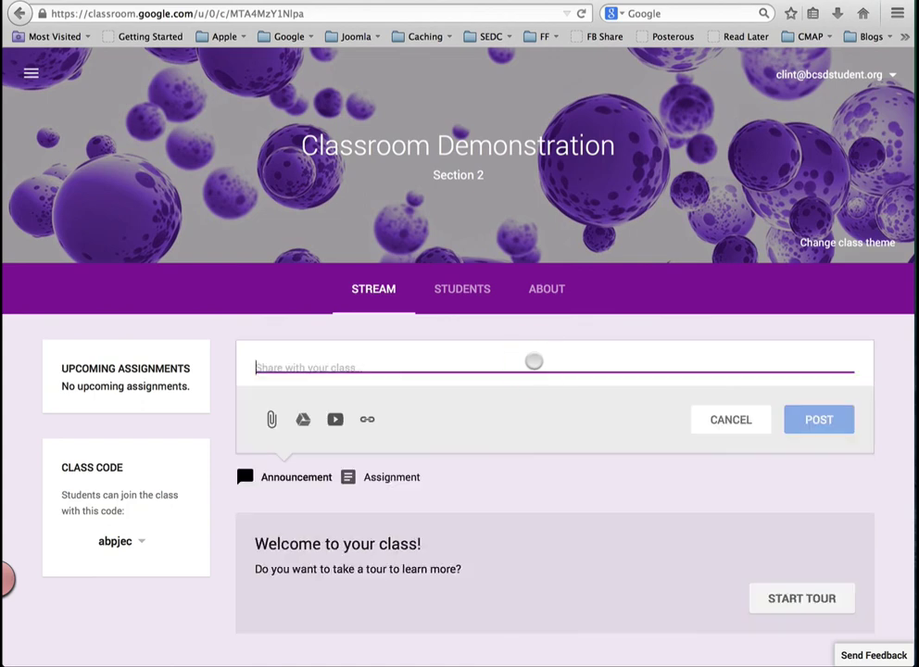
text(Welcome back!)
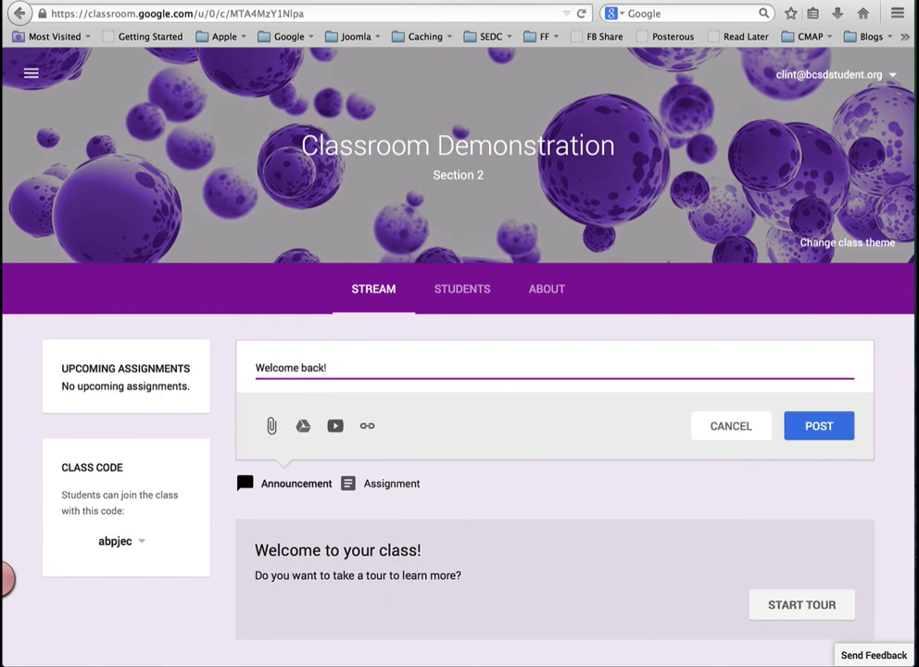
click(824, 421)
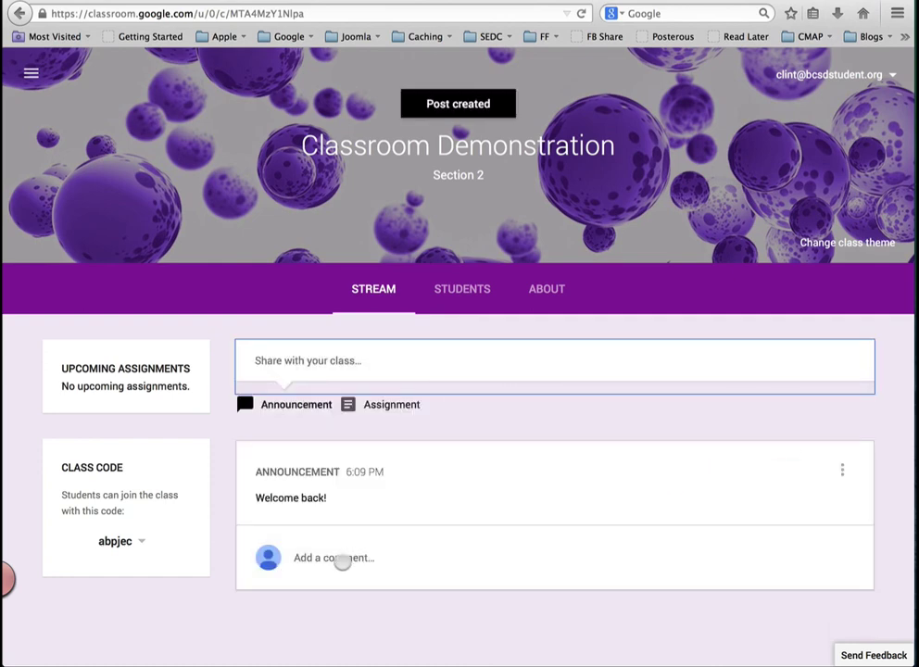
- Load the newly posted announcement in the student's class stream in Safari, and return to the teacher's browser
key(ctrl+Right)
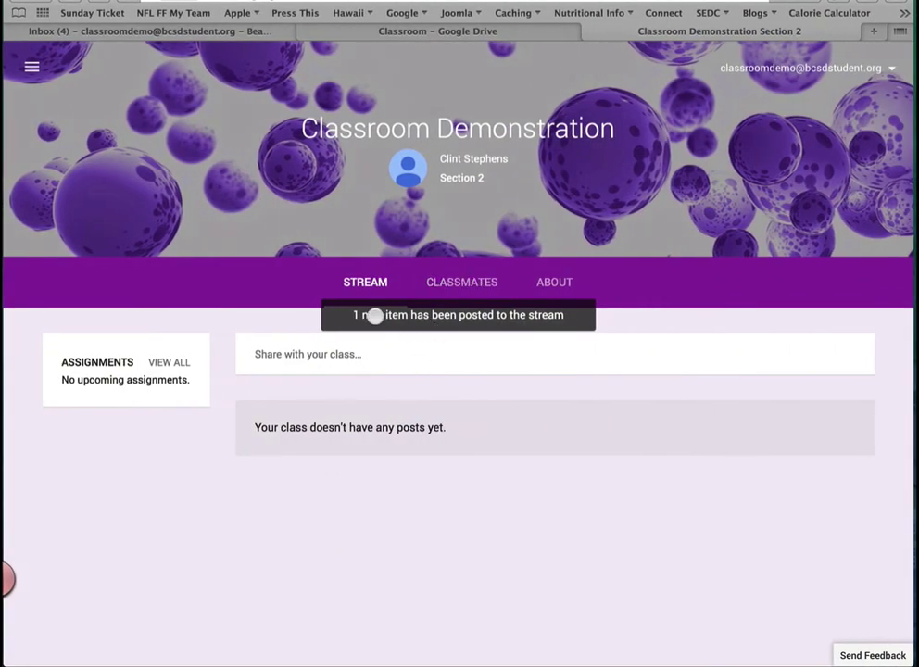
click(464, 314)
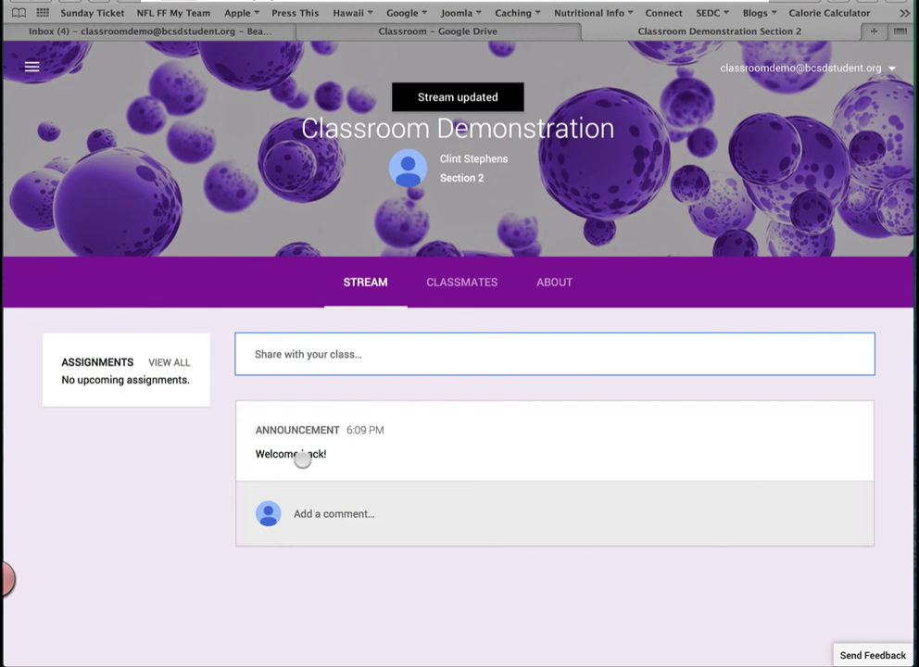
key(ctrl+Left)
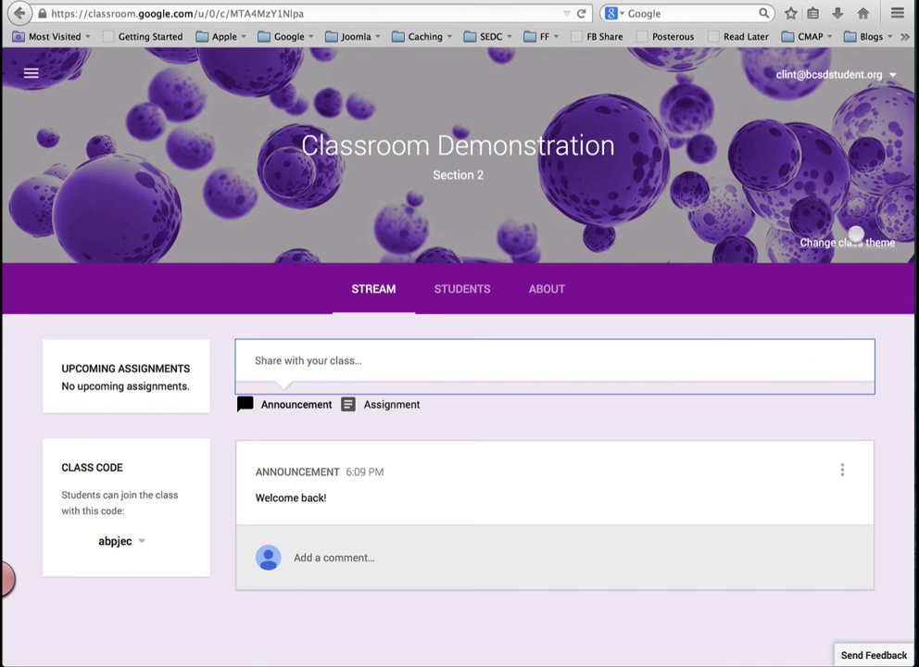
- Change the class theme to the gallery image of a blue-green butterfly on red flowers
click(854, 243)
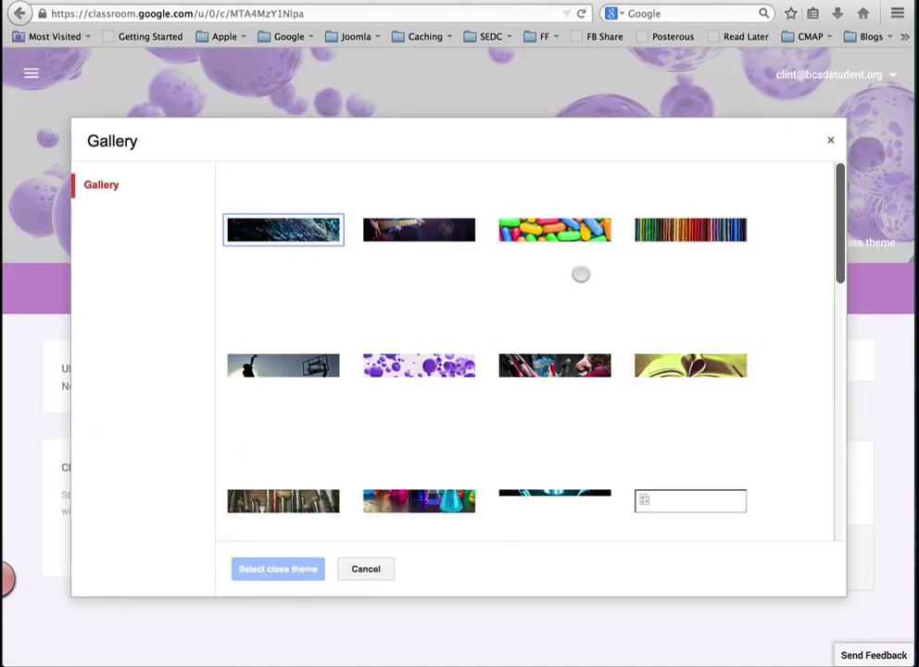
scroll(423, 359, down, 1)
scroll(423, 359, down, 10)
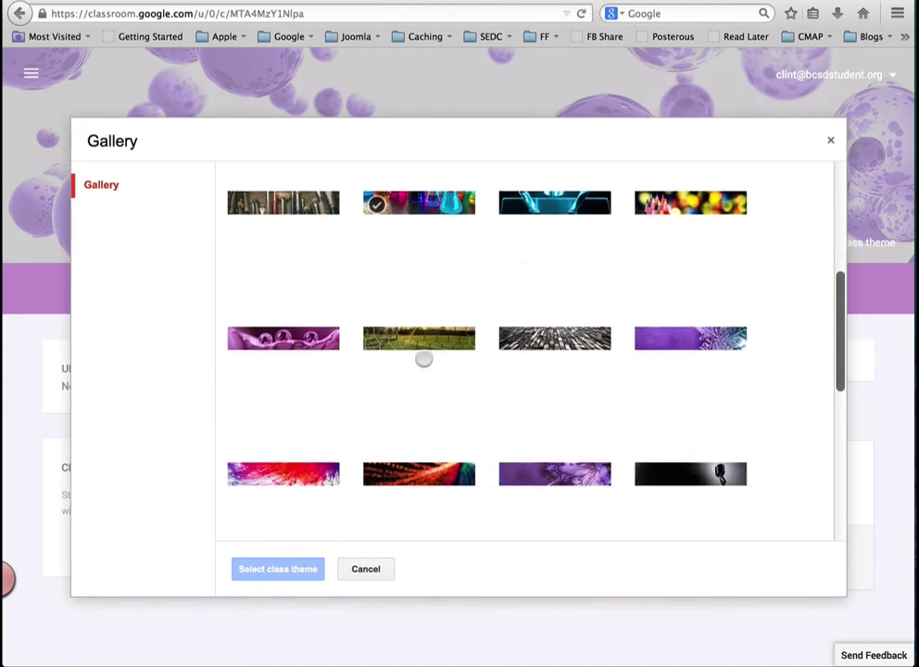
scroll(423, 360, down, 5)
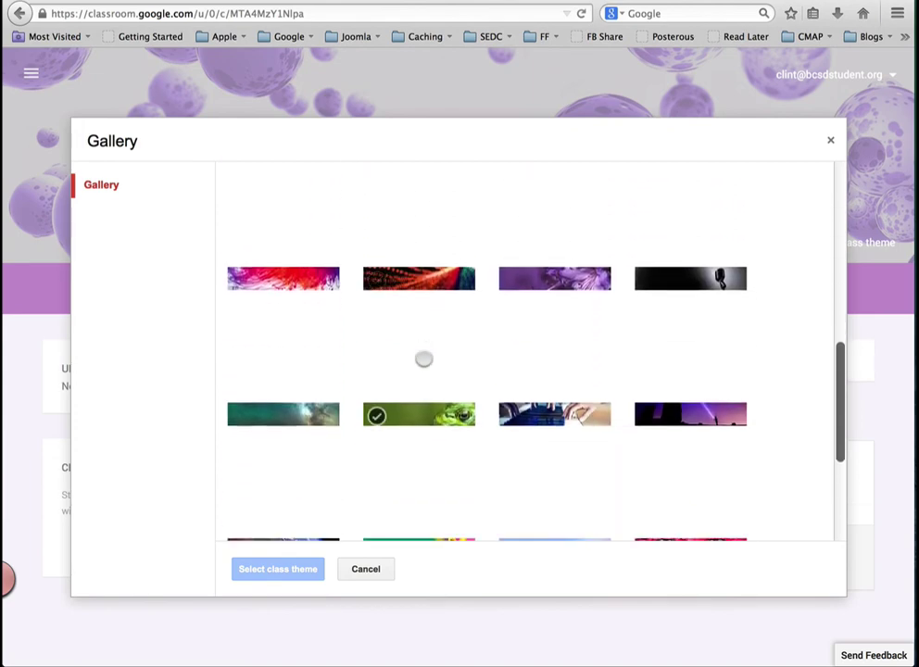
scroll(423, 359, down, 3)
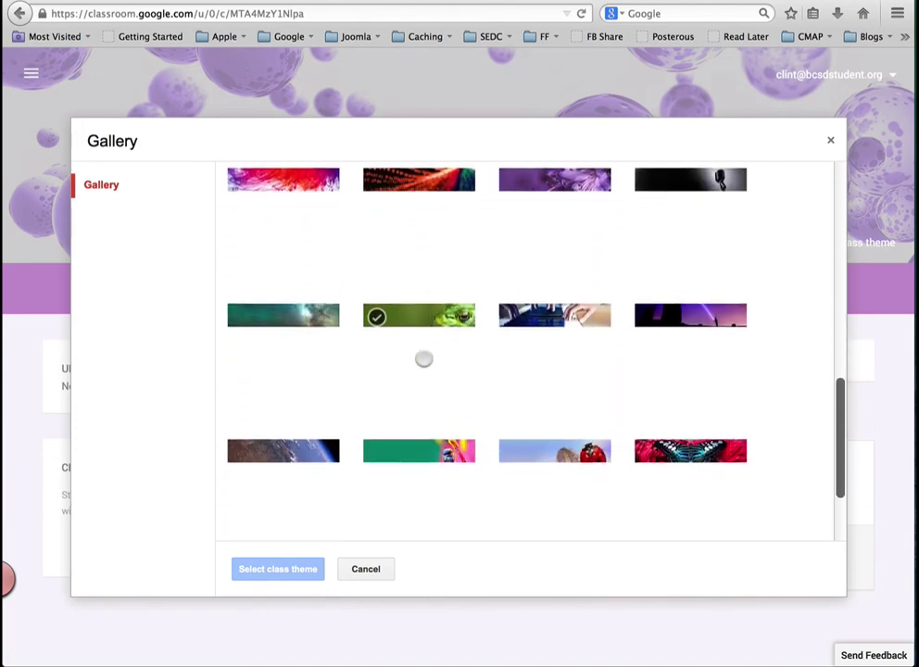
click(441, 436)
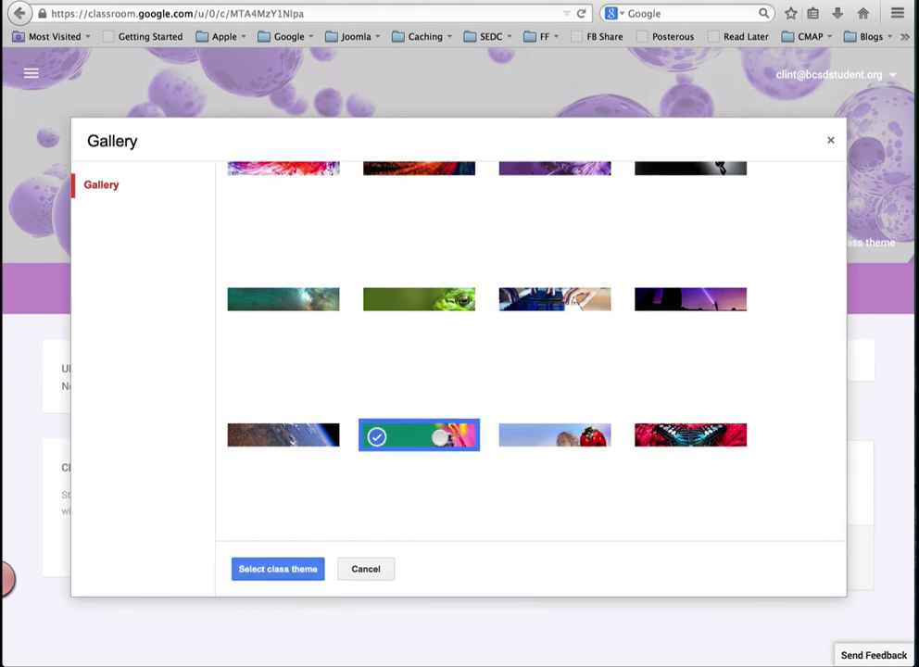
click(701, 434)
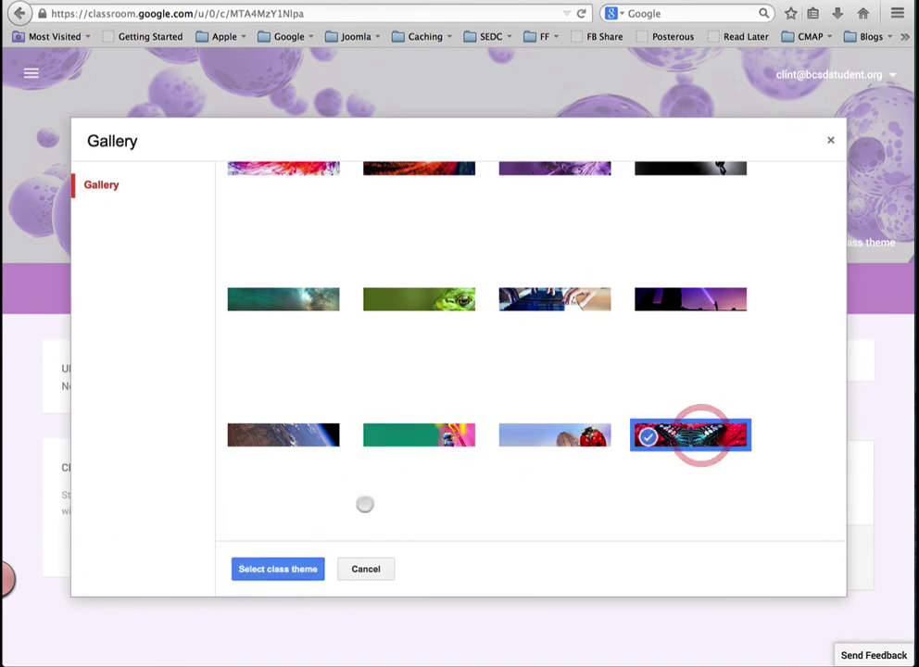
click(296, 569)
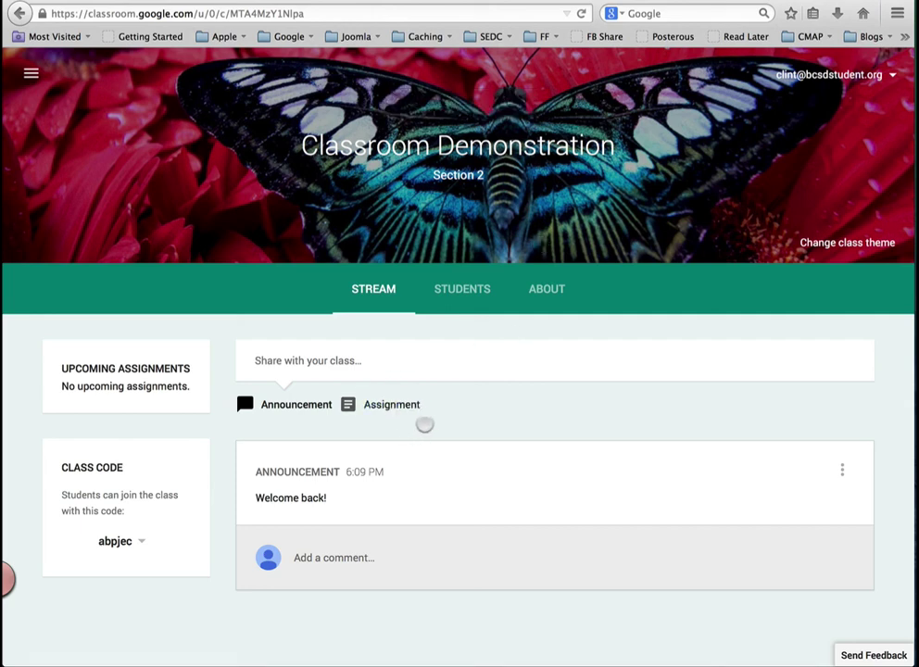
- Start a new assignment in the class stream, dismiss the tour offer, and title it "Summer Vacation"
click(383, 404)
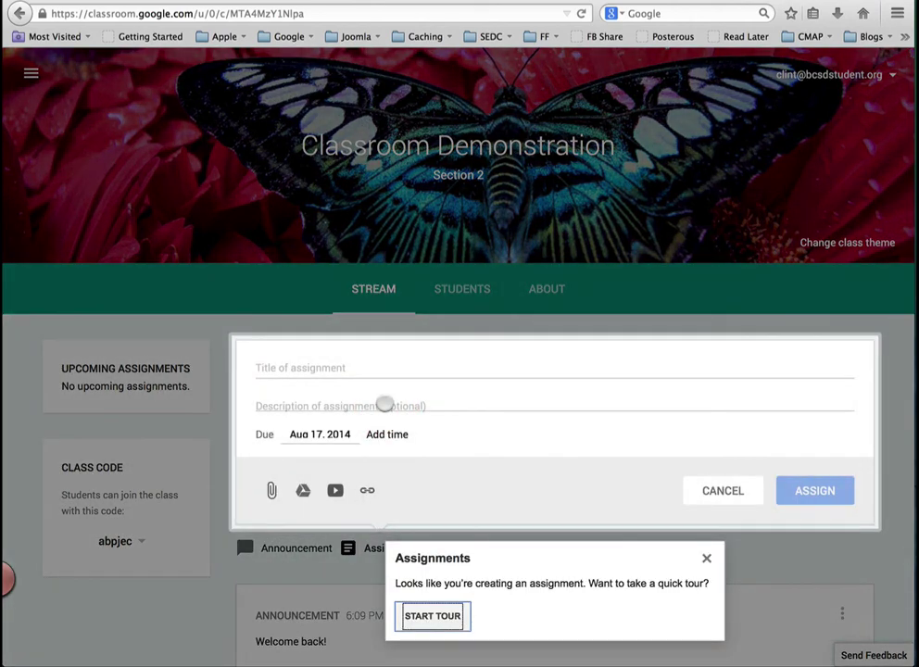
scroll(483, 448, down, 2)
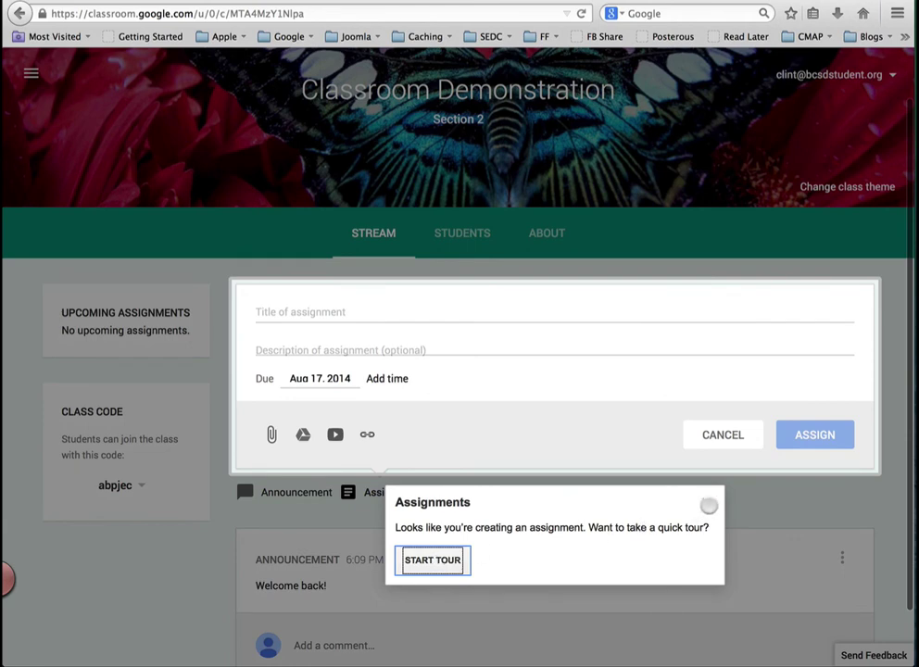
click(705, 503)
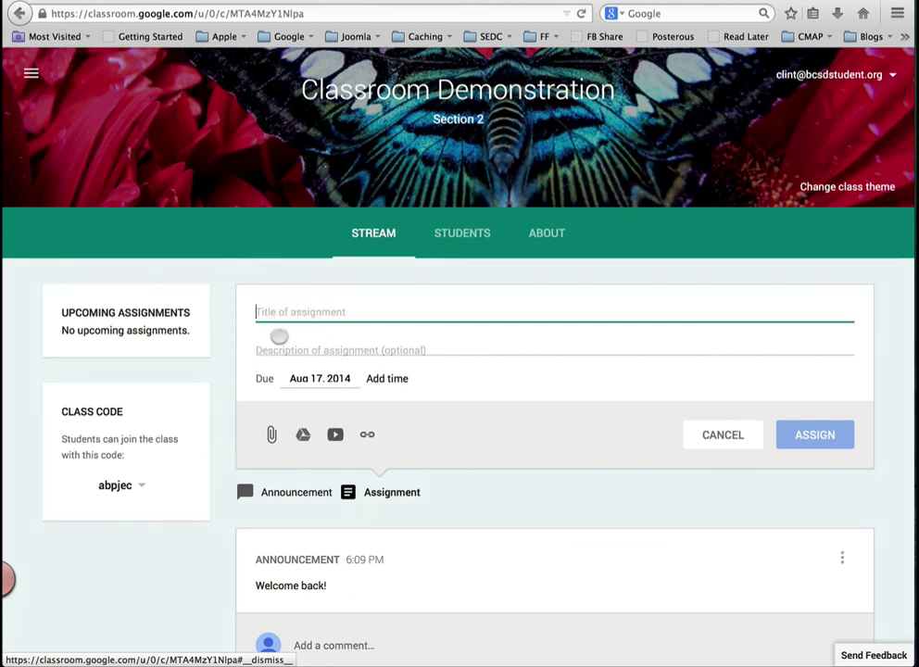
text(Summer Vacation)
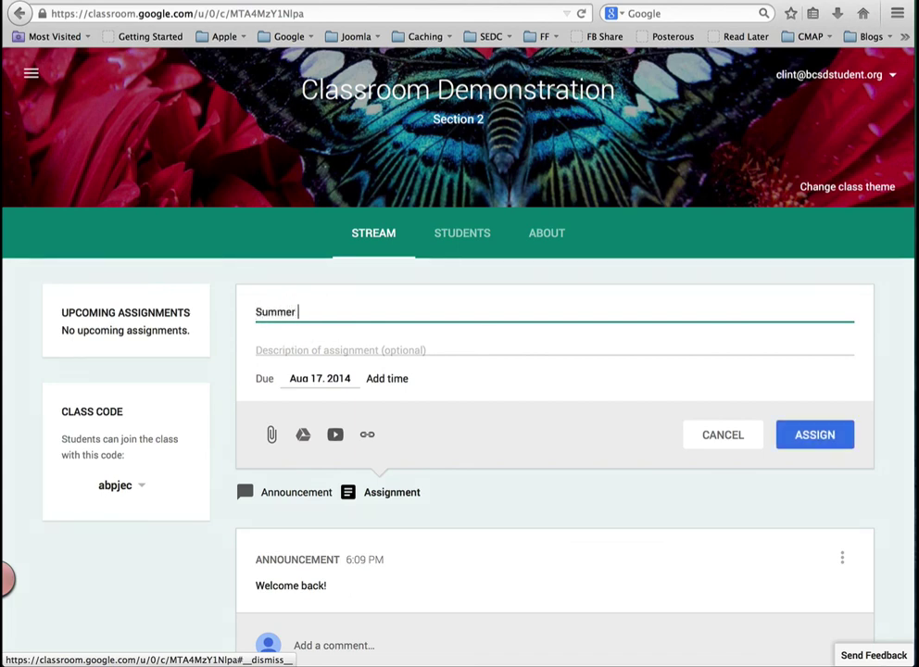
- Look over the new assignment's description field, due date calendar and due time option without changing them
click(313, 349)
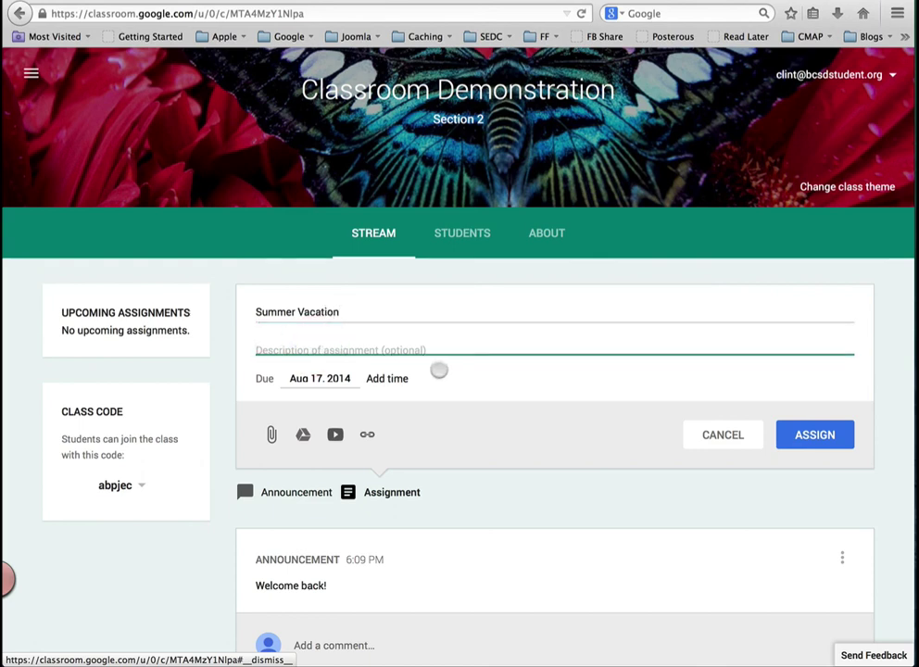
click(330, 380)
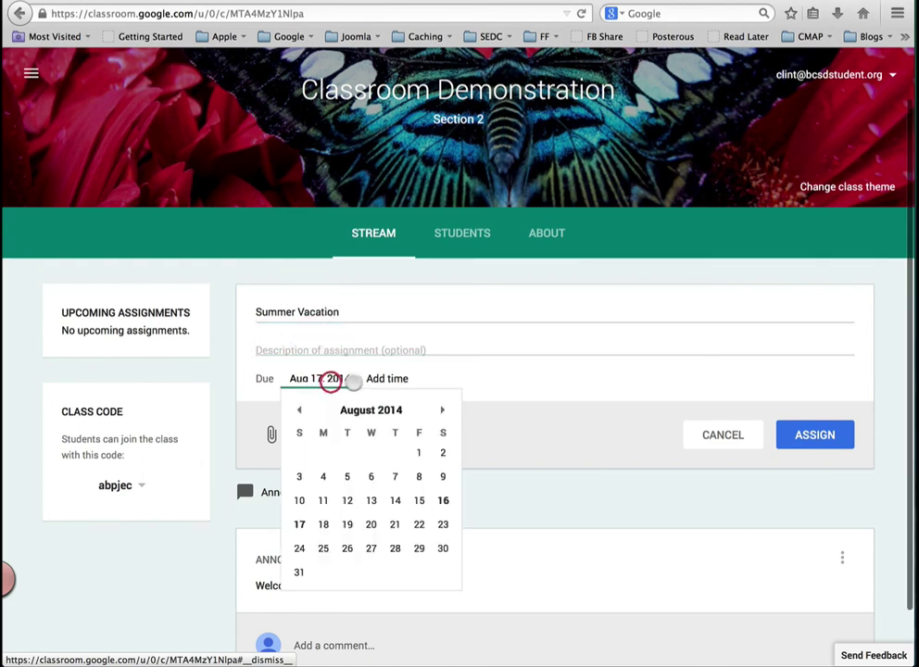
click(383, 379)
click(458, 377)
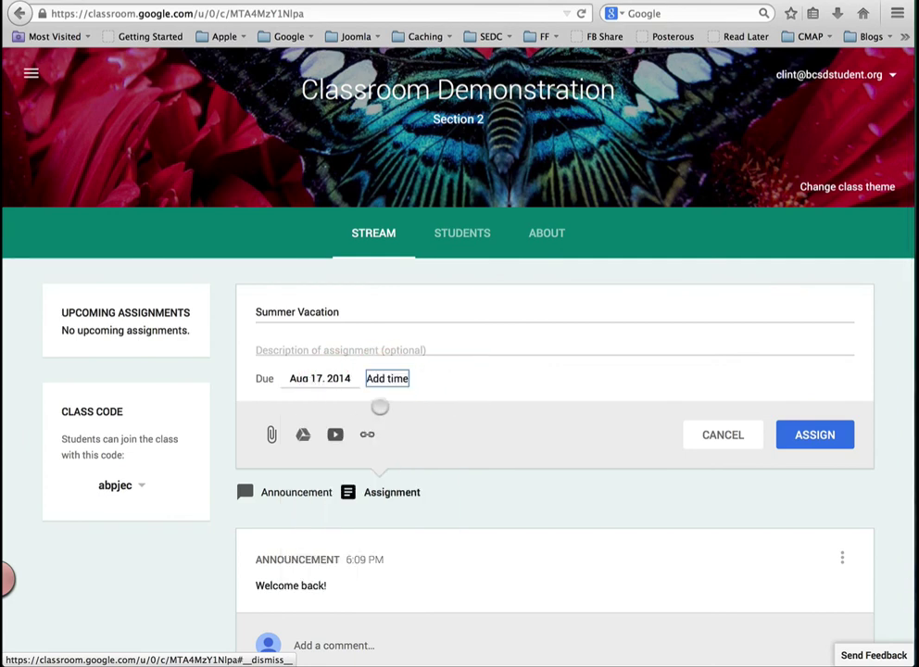
- Switch to the Summer Vacation document in Google Docs and view the space below its student instructions
scroll(380, 406, down, 1)
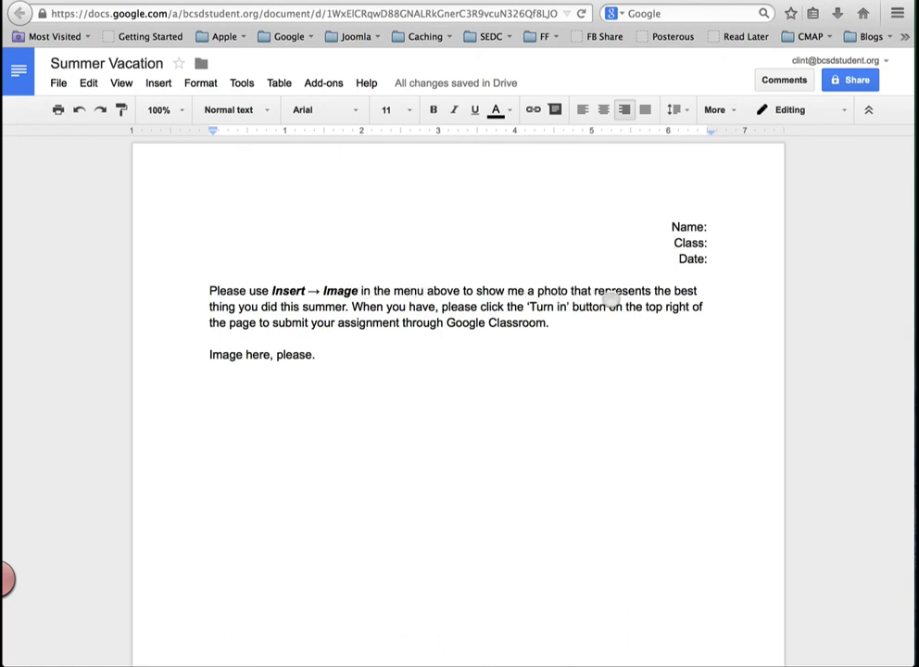
click(371, 441)
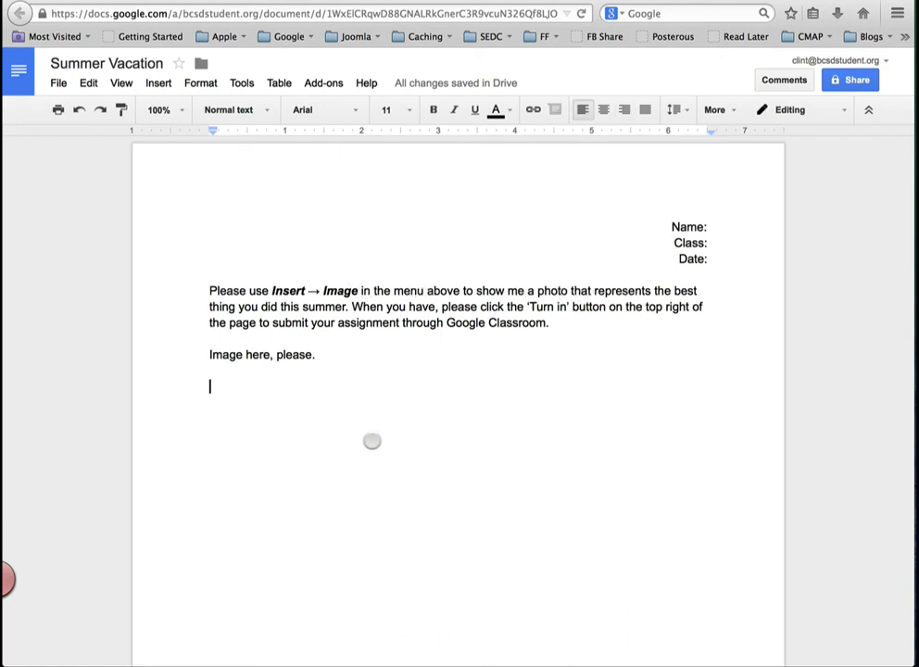
drag(317, 360, 202, 361)
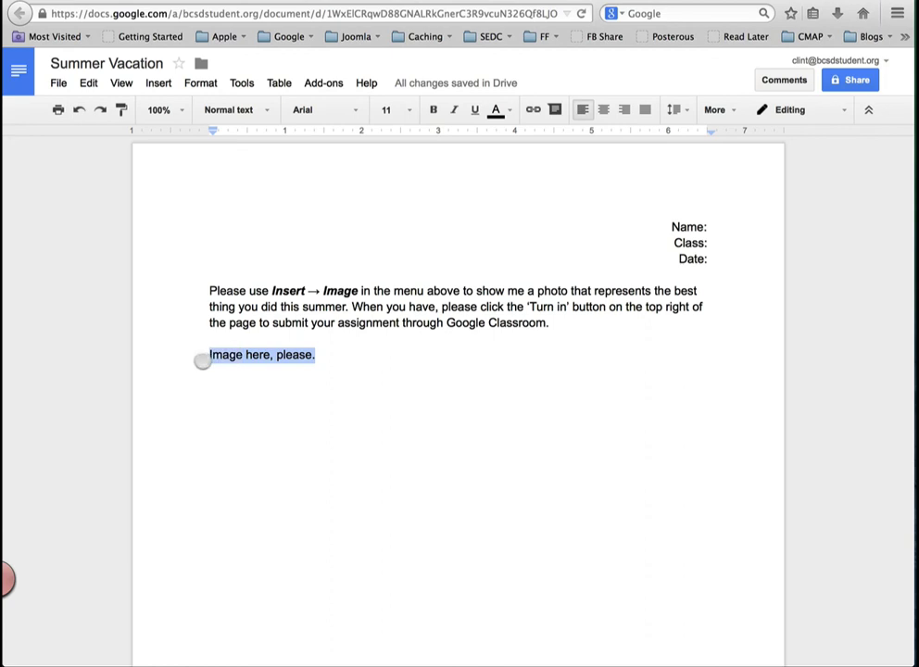
click(272, 390)
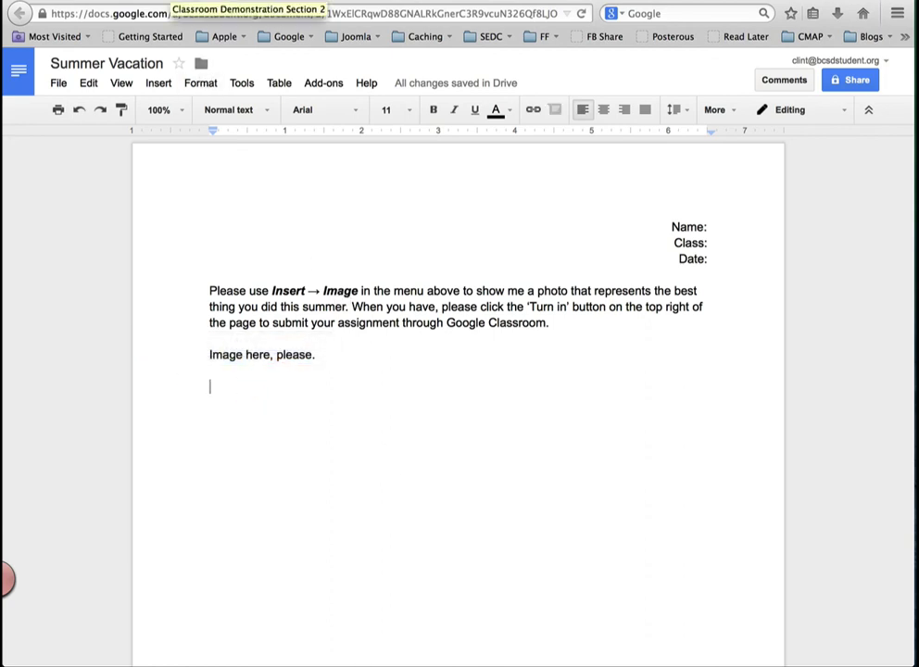
- Return to the class assignment draft and attach the Summer Vacation document from Google Drive, trying a search for "summer"
click(176, 1)
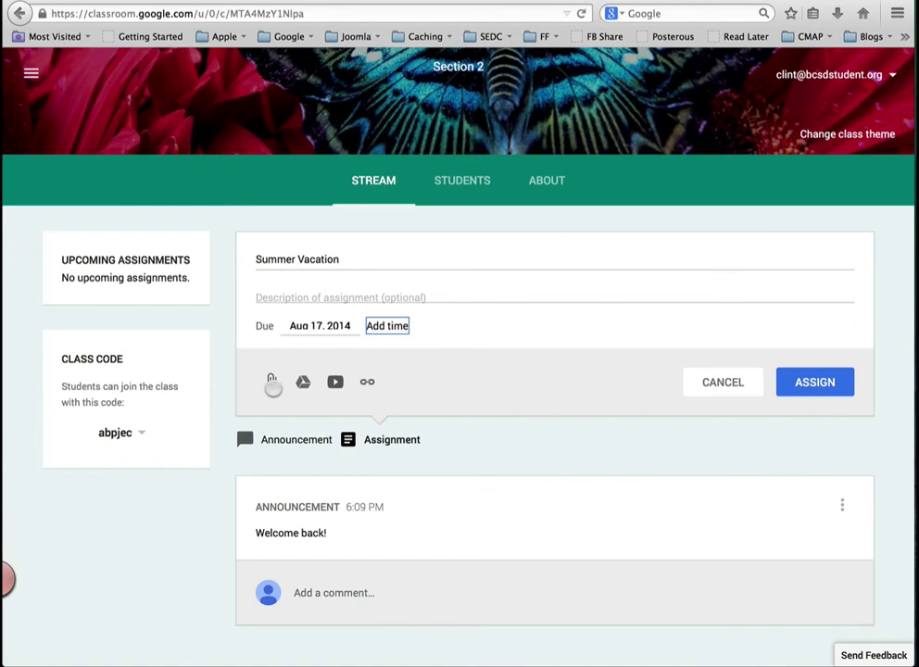
click(303, 382)
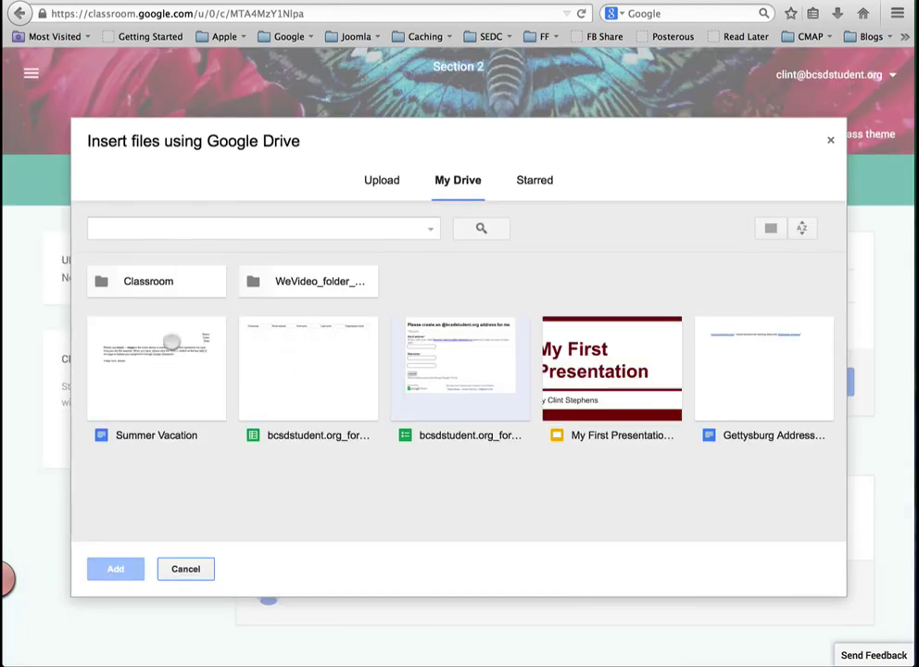
click(168, 233)
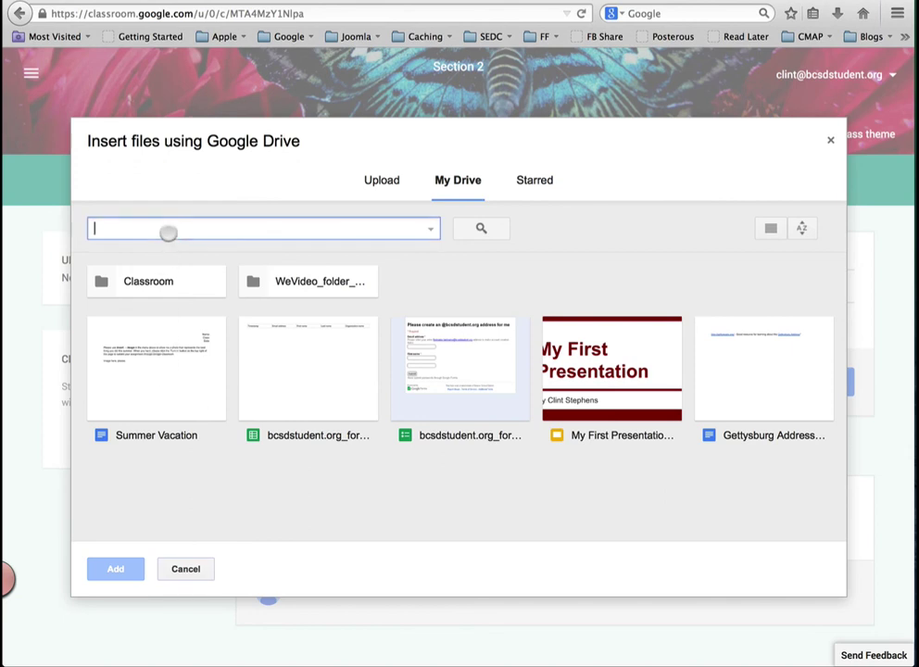
text(summer)
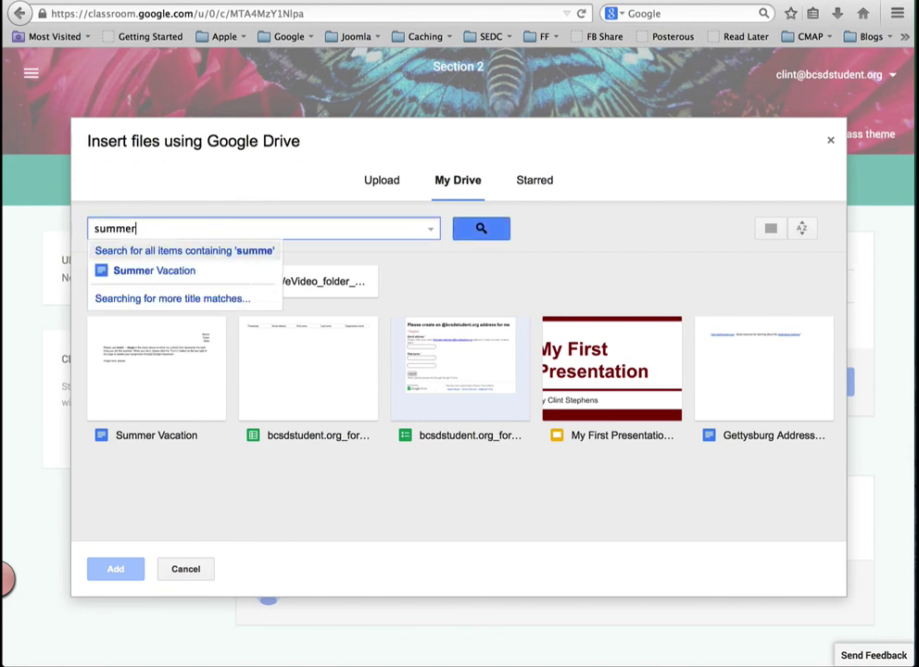
key(Return)
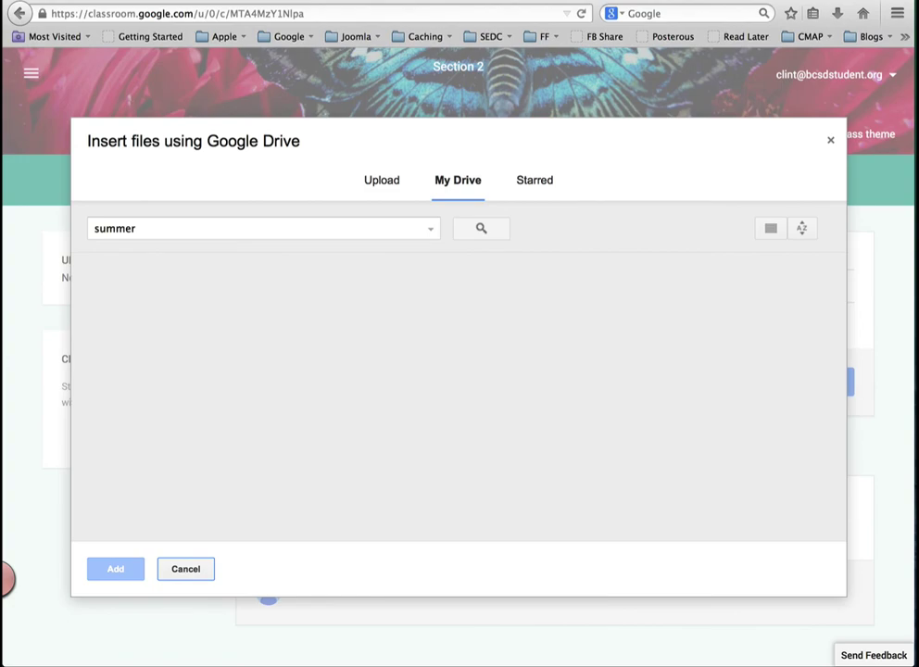
click(158, 379)
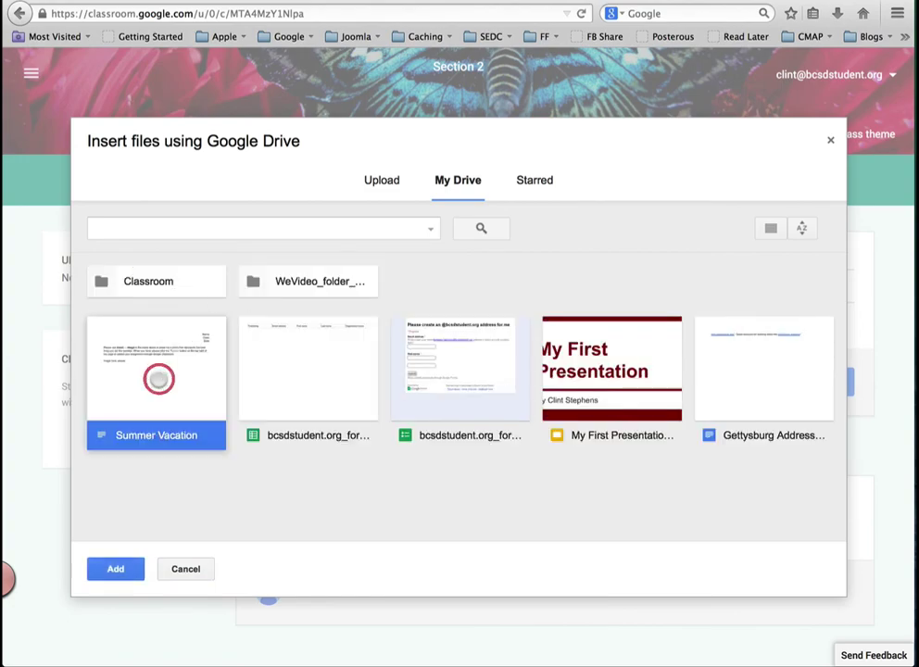
click(115, 569)
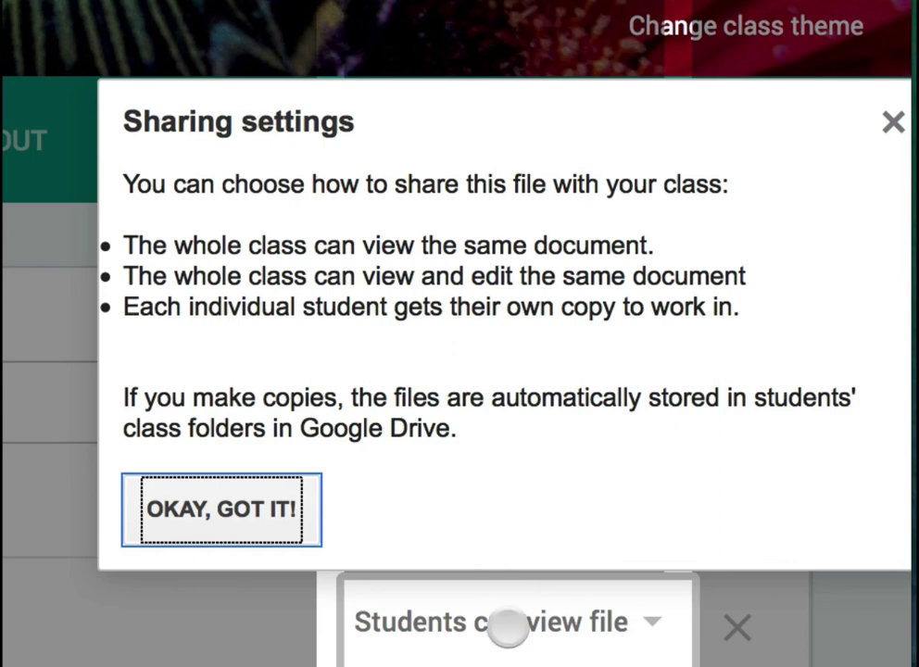
- Dismiss the sharing notice, set the attached document to make a copy for each student, and post the assignment
click(505, 628)
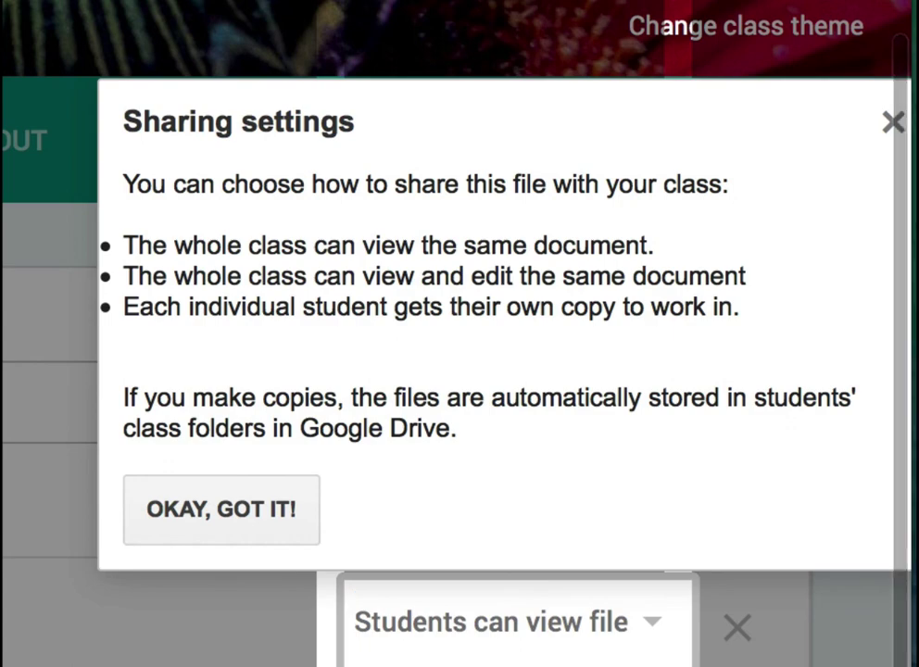
click(229, 492)
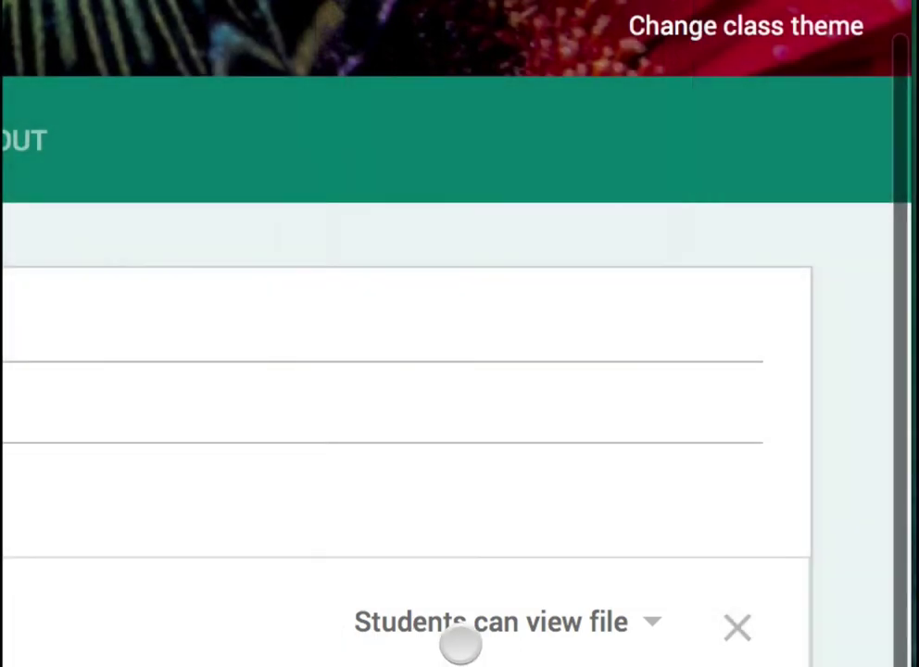
click(463, 637)
click(740, 474)
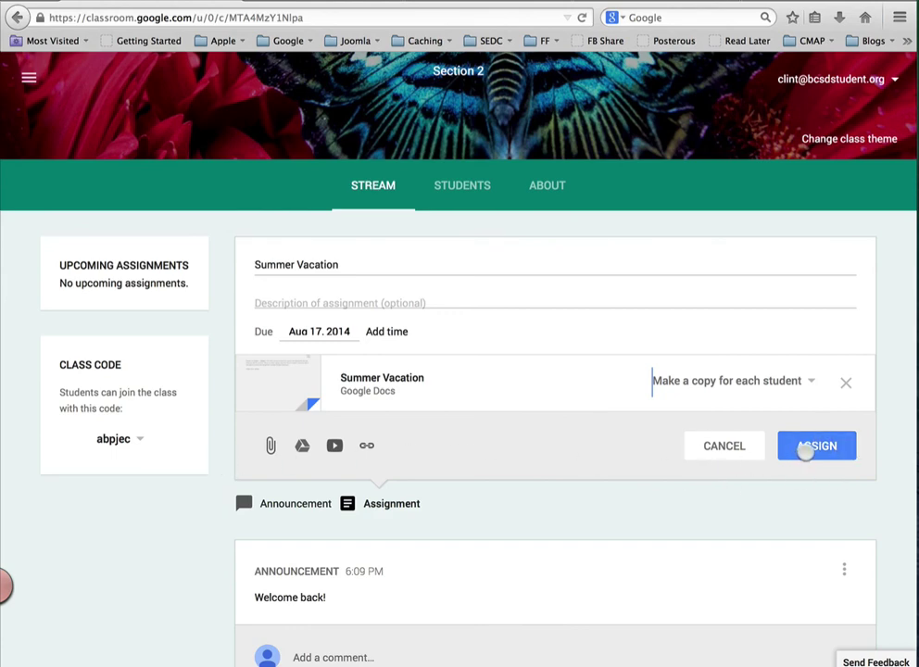
click(810, 445)
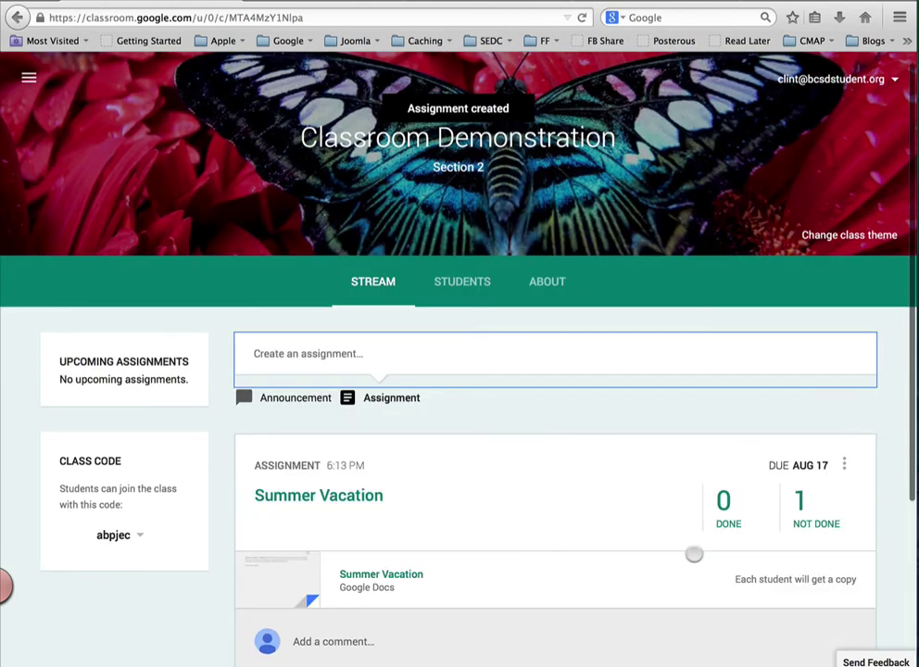
scroll(693, 554, down, 4)
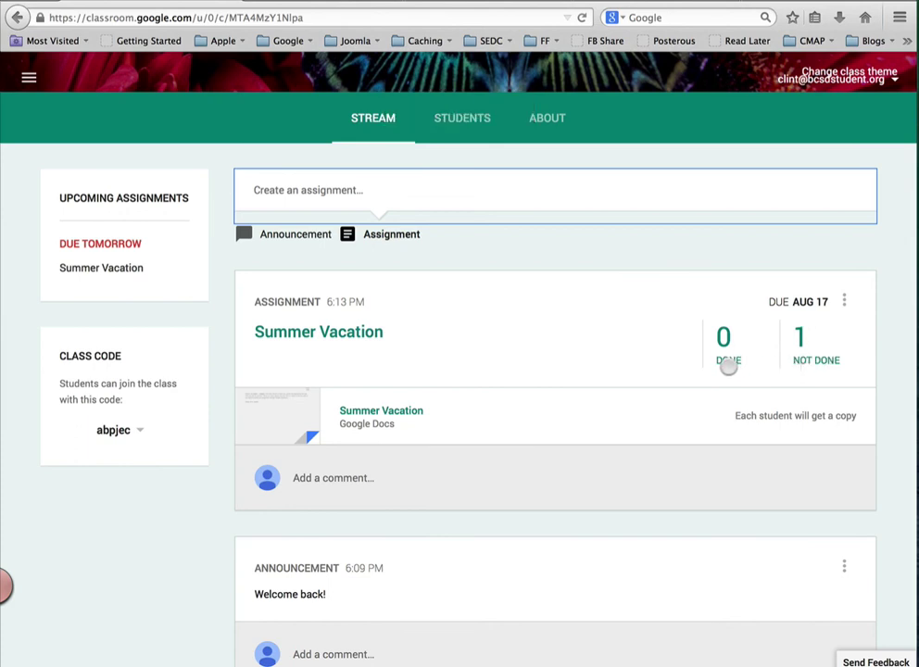
scroll(728, 366, up, 1)
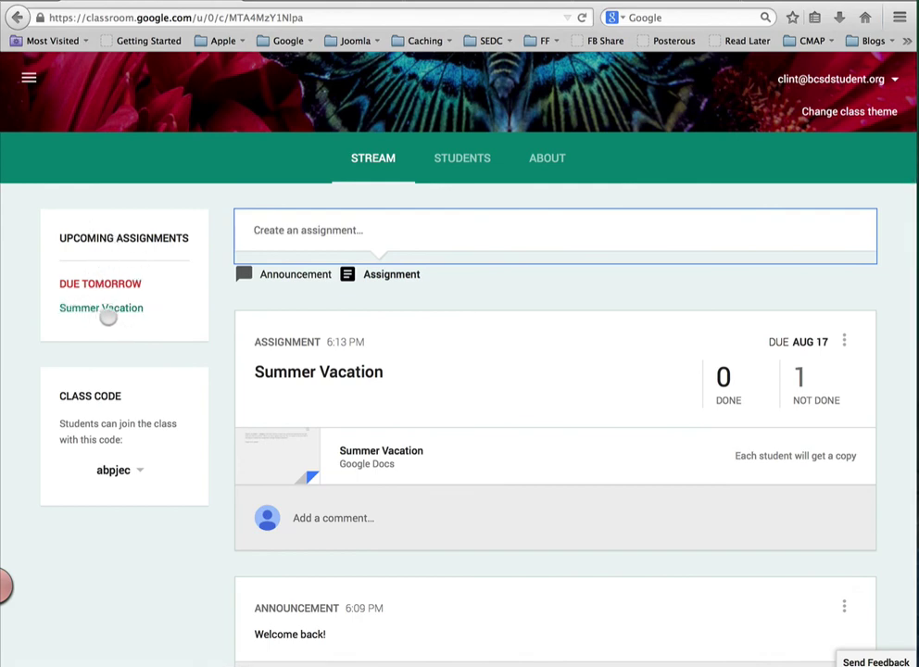
scroll(108, 317, up, 3)
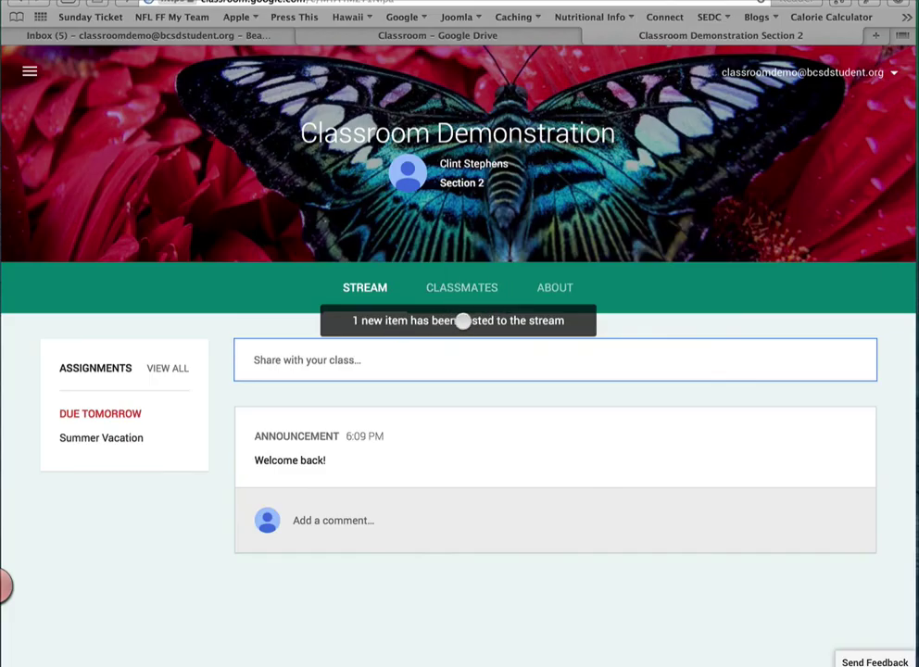
- In the student's class stream, load the new item and post the comment "Give us more time!" on the Summer Vacation assignment
click(463, 320)
scroll(502, 469, down, 3)
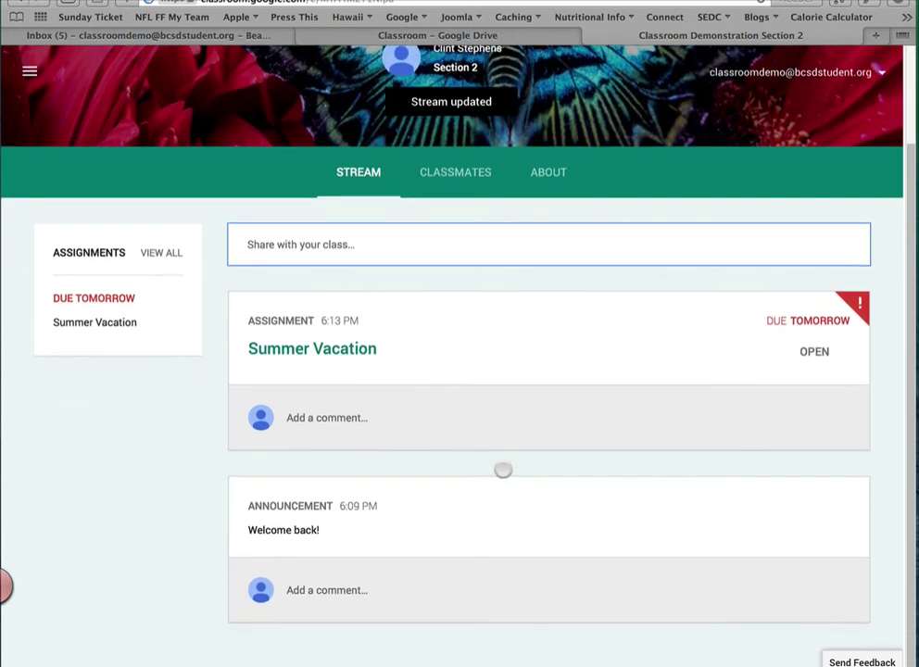
click(353, 417)
text(Give us mor)
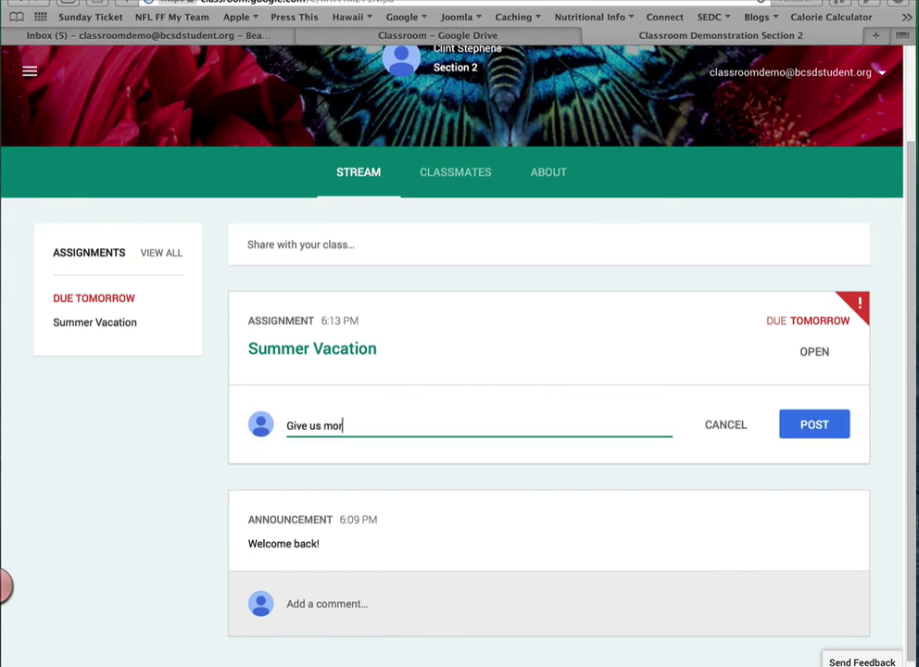
text(e time!)
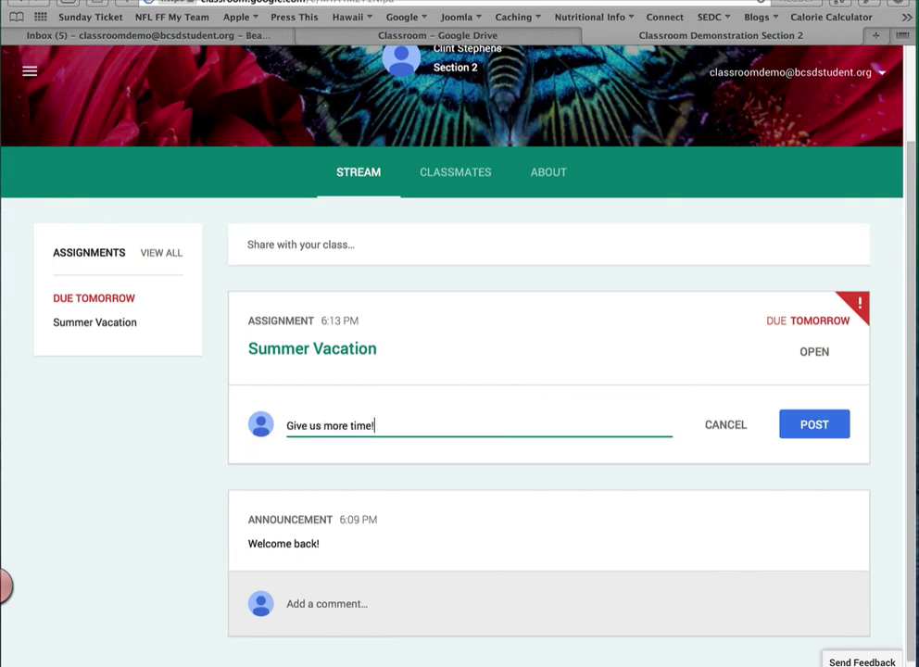
click(808, 424)
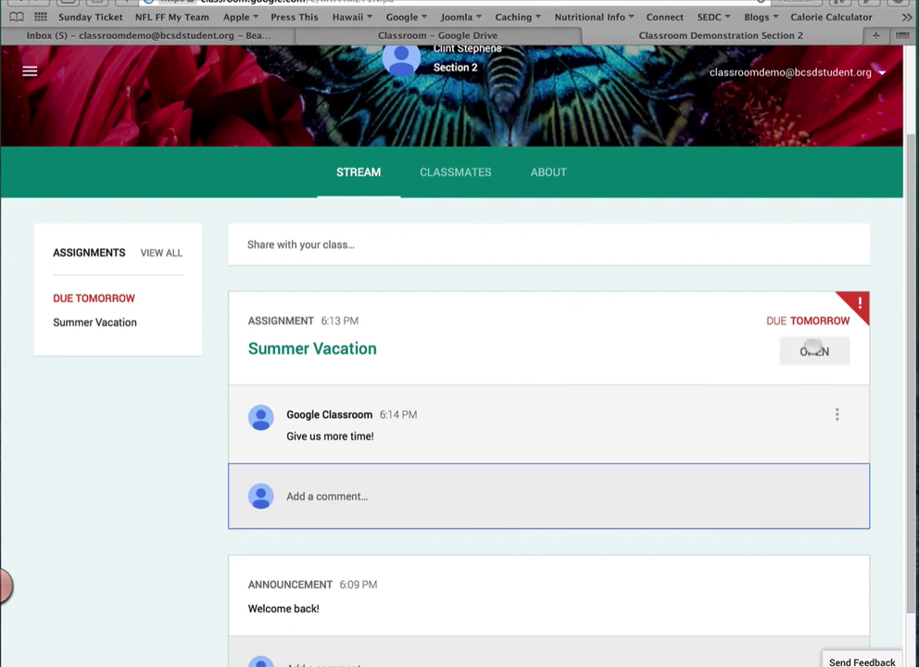
- Open the student's Summer Vacation assignment page and dismiss the introductory tour
click(813, 350)
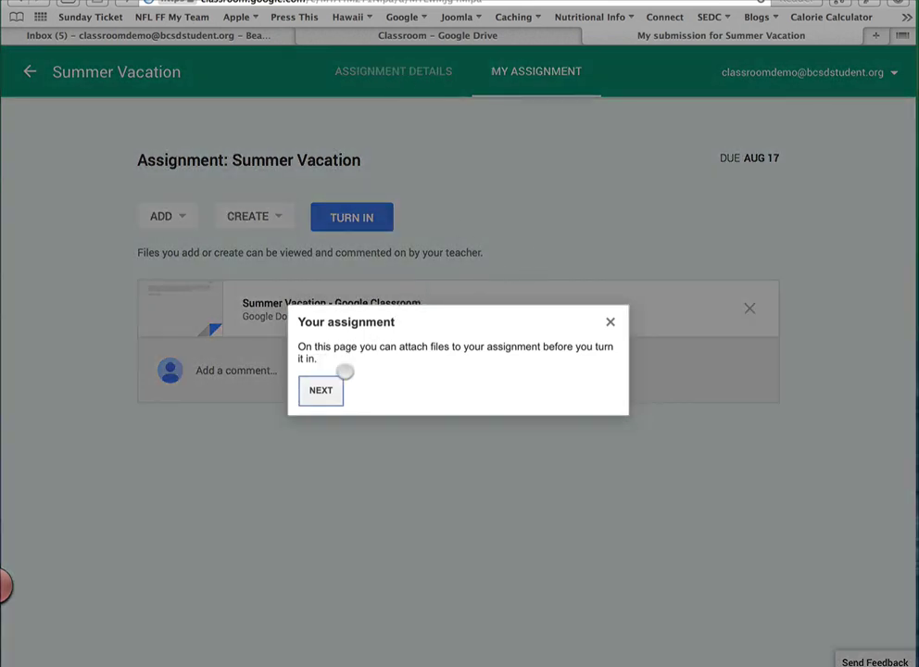
click(319, 390)
click(609, 322)
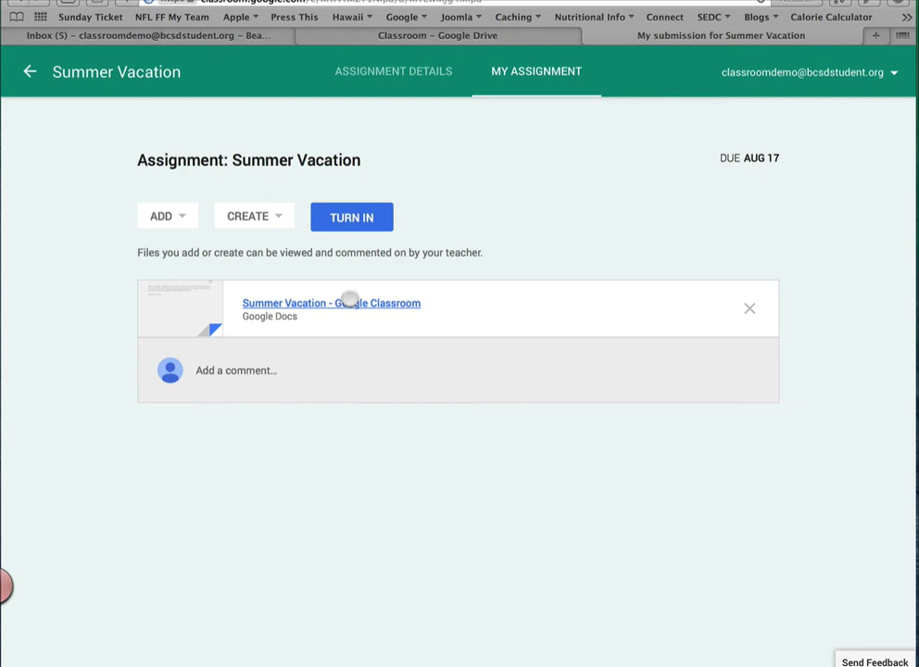
- Look over the options for adding and creating assignment files, and open the student's attached copy of the Summer Vacation document
click(178, 215)
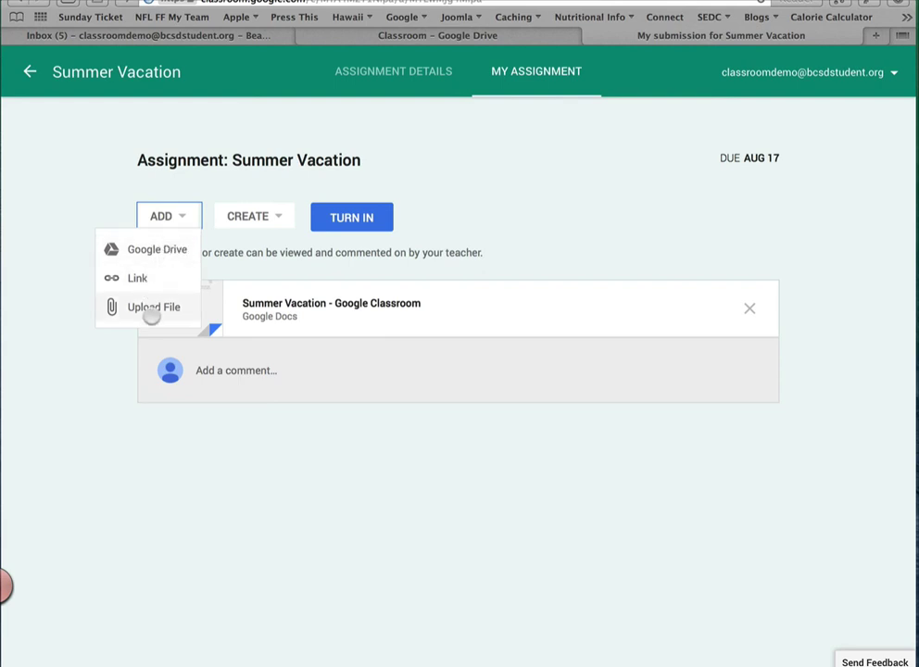
click(275, 182)
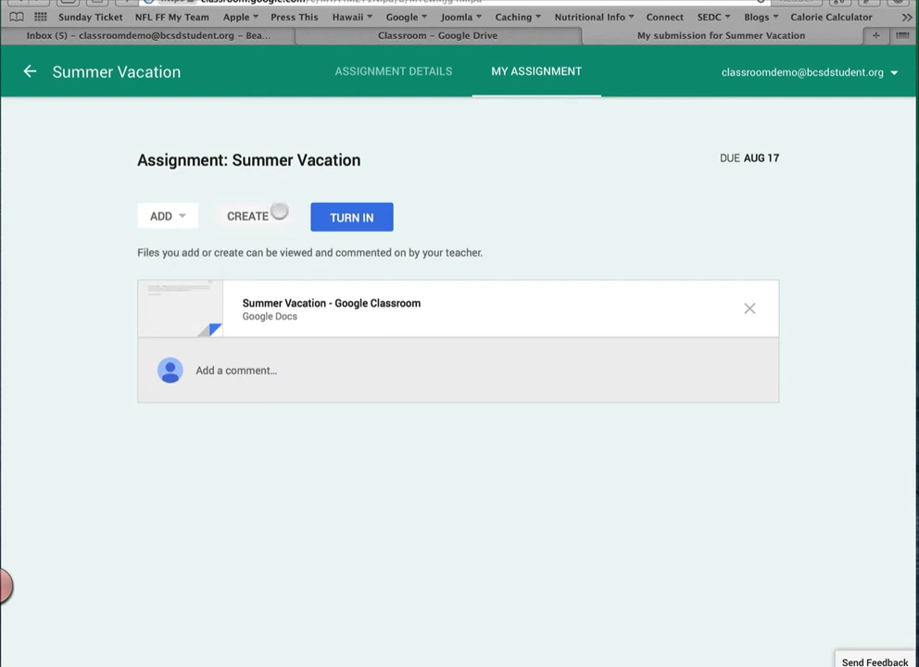
click(279, 212)
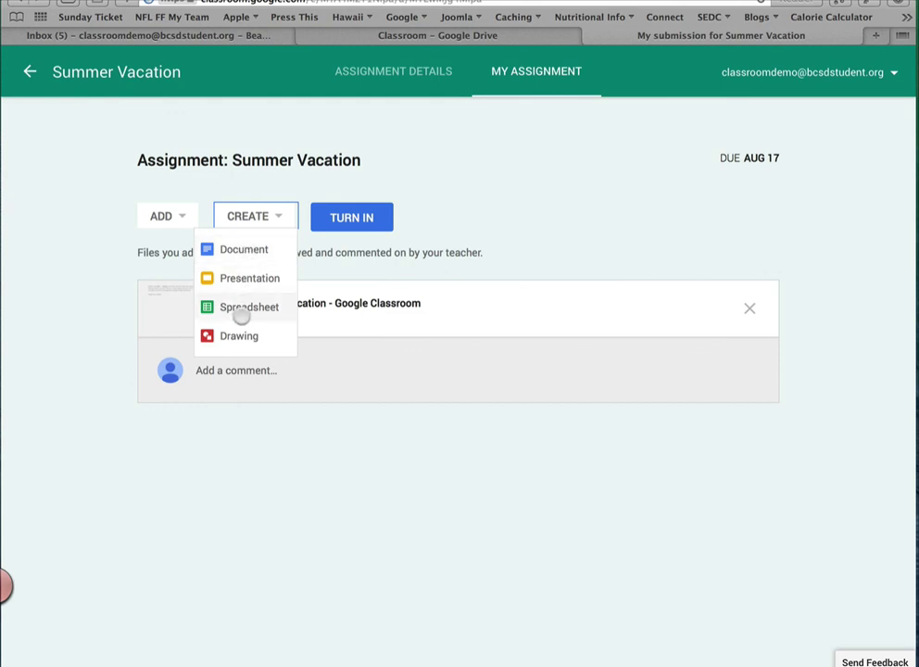
click(454, 227)
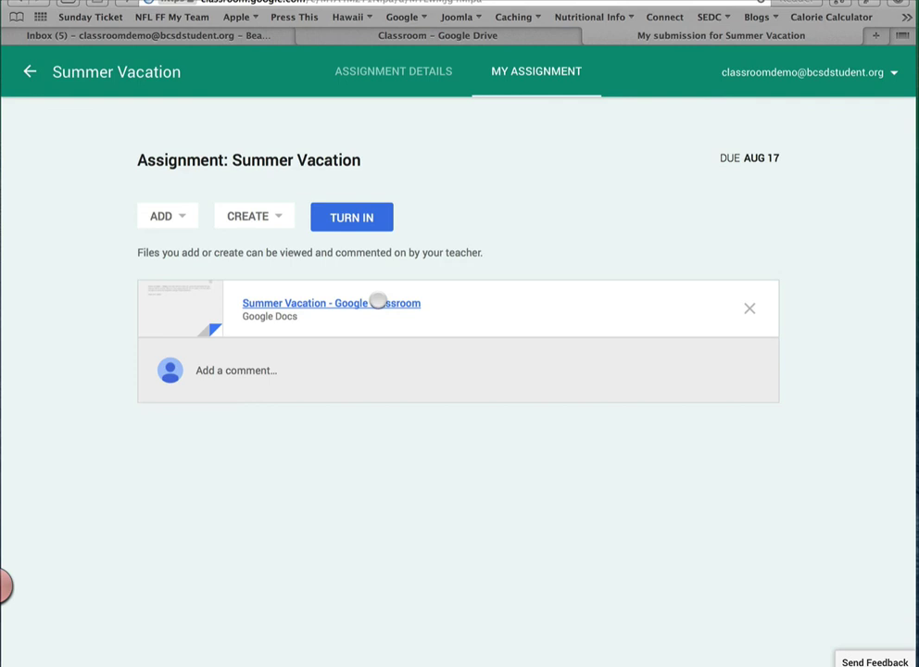
click(331, 302)
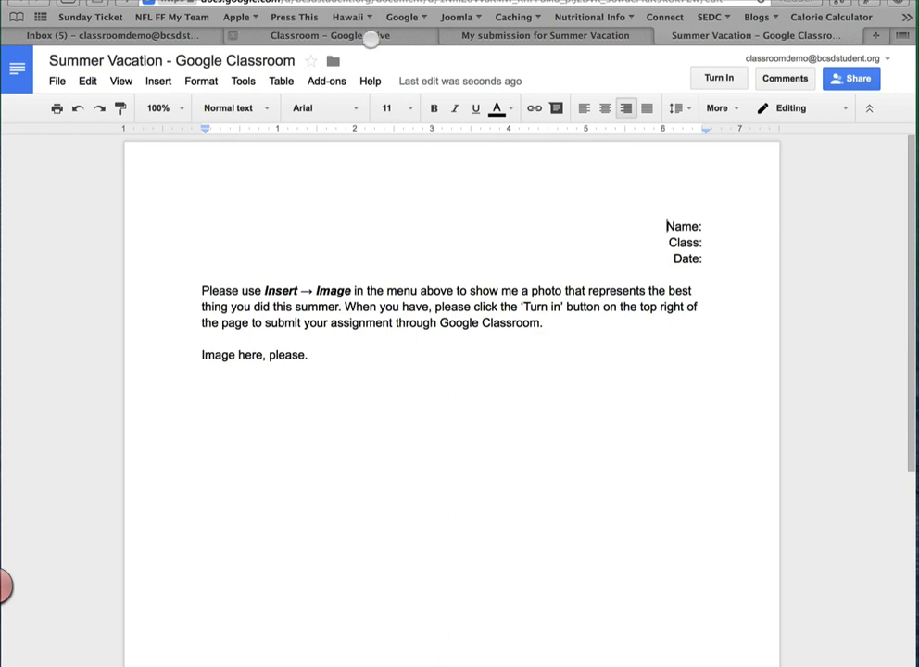
- Switch to Google Drive and check the student's Classroom Demonstration Section 2 folder for the assignment copy
click(370, 37)
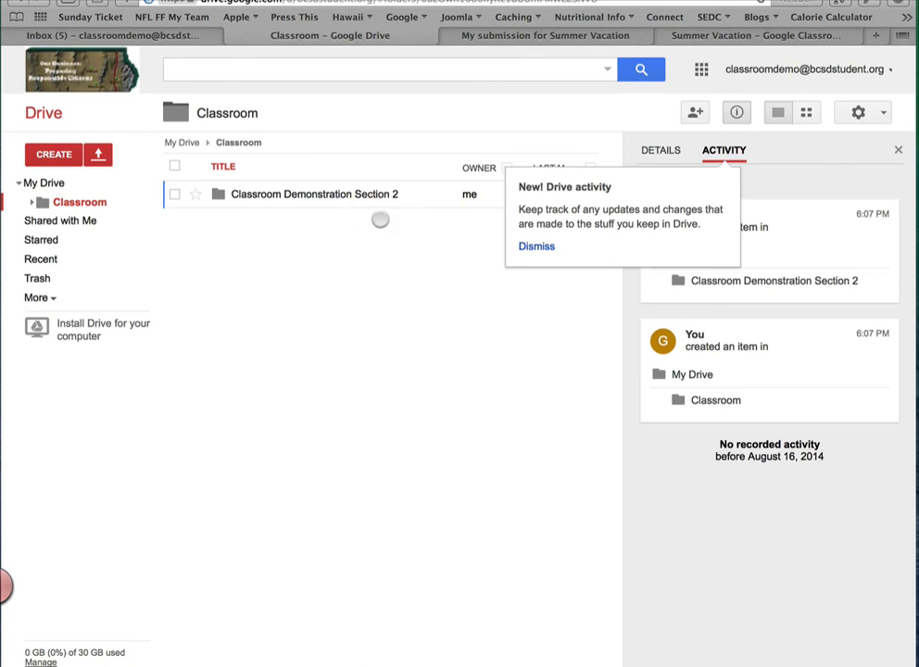
click(380, 217)
click(294, 189)
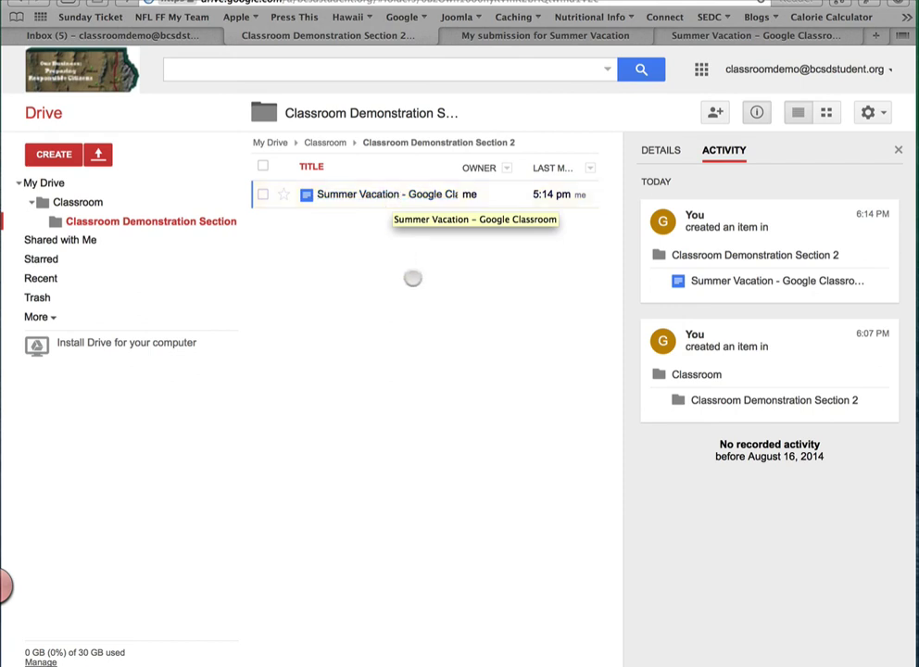
click(426, 294)
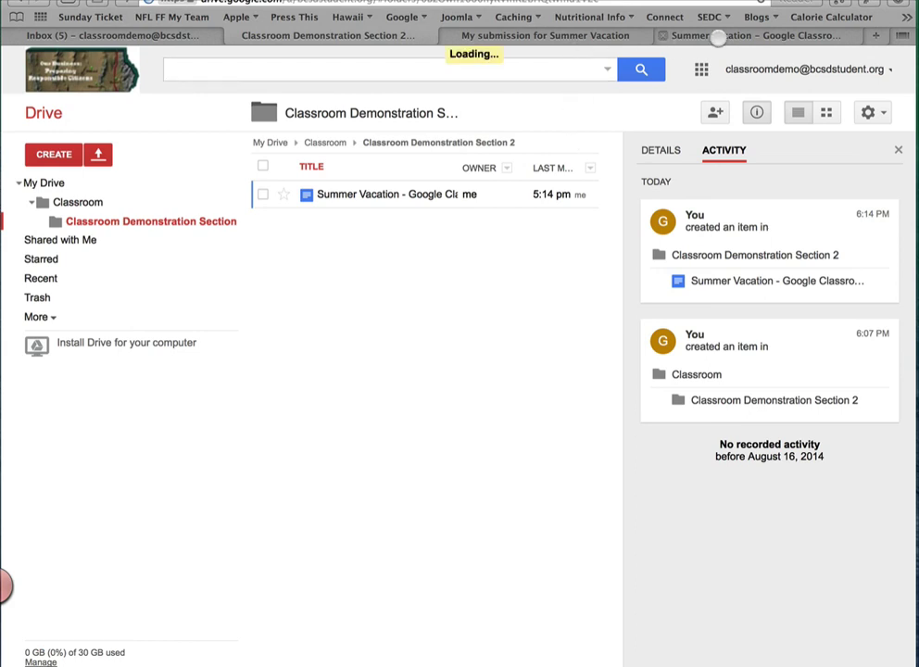
- Return to the student's document and fill in the student's name, the class "Classroom Demo" and the date "Aug. 16, 2014"
click(717, 37)
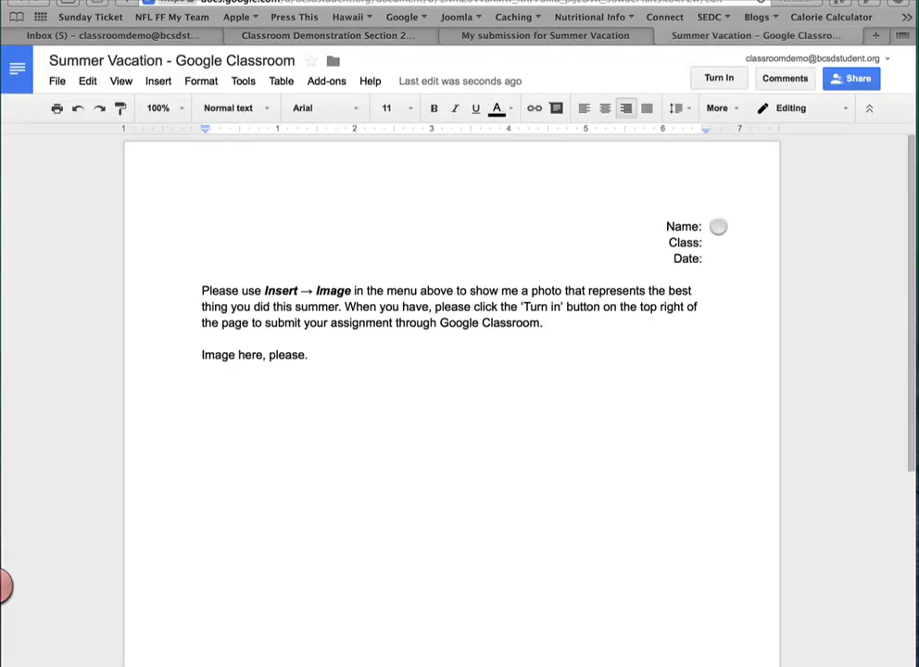
click(717, 225)
text(Clint)
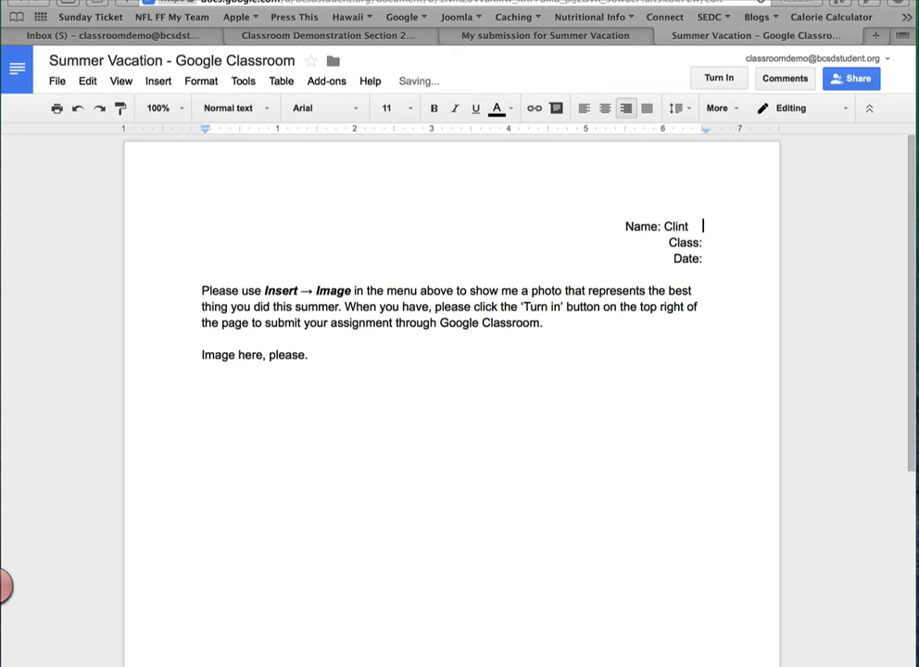
key(BackSpace)
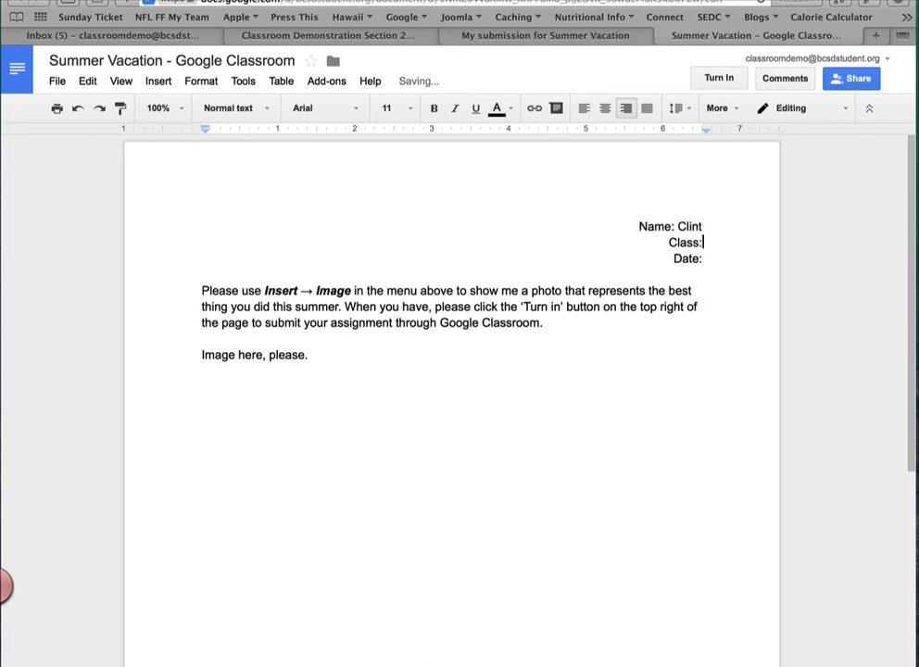
text(Classroom Demo)
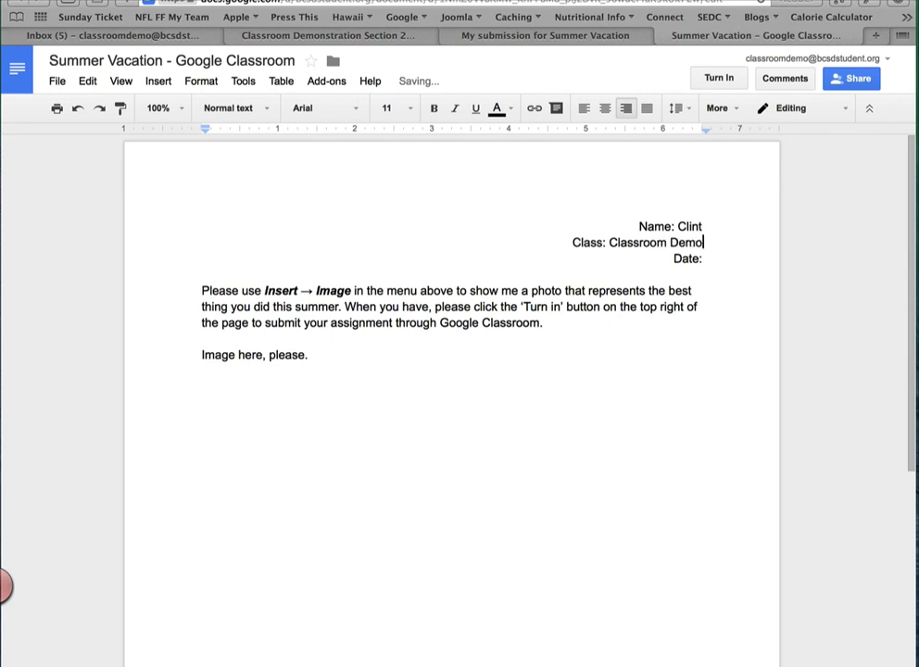
click(703, 259)
text(Aug. 16, 2014)
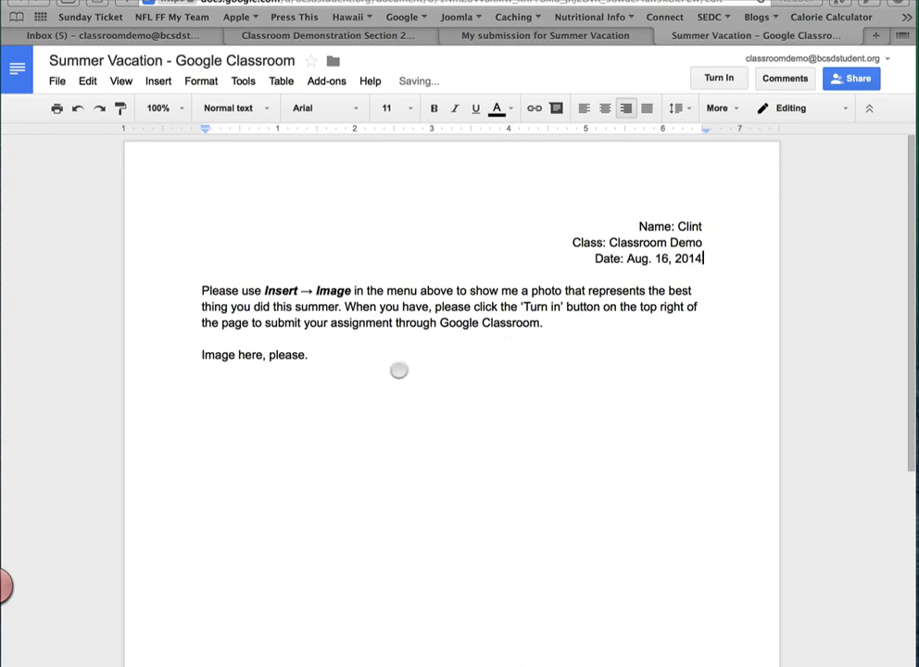
- Delete the "Image here, please." placeholder line from the student's Summer Vacation document
click(398, 370)
drag(342, 354, 190, 356)
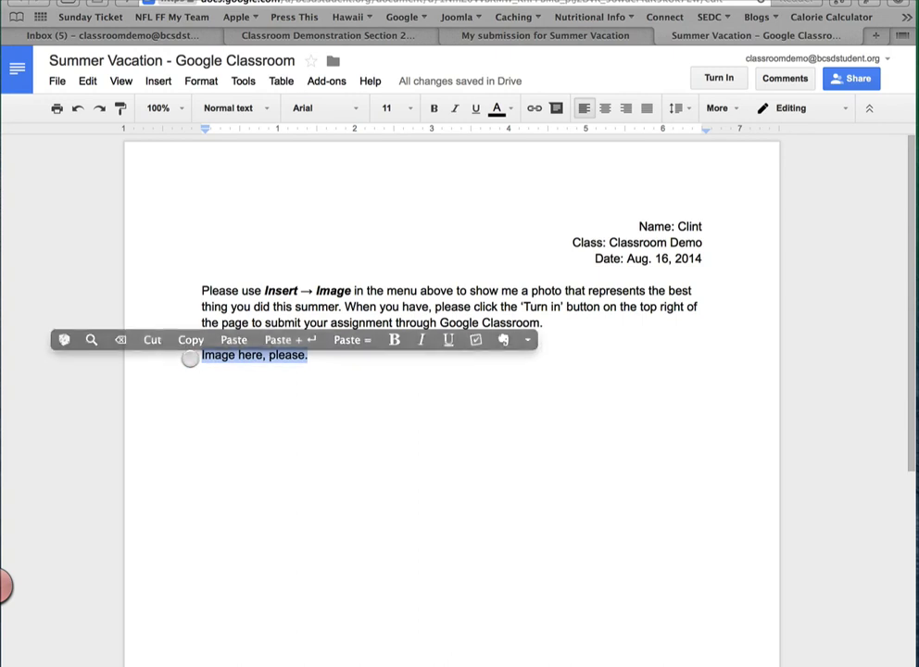
key(BackSpace)
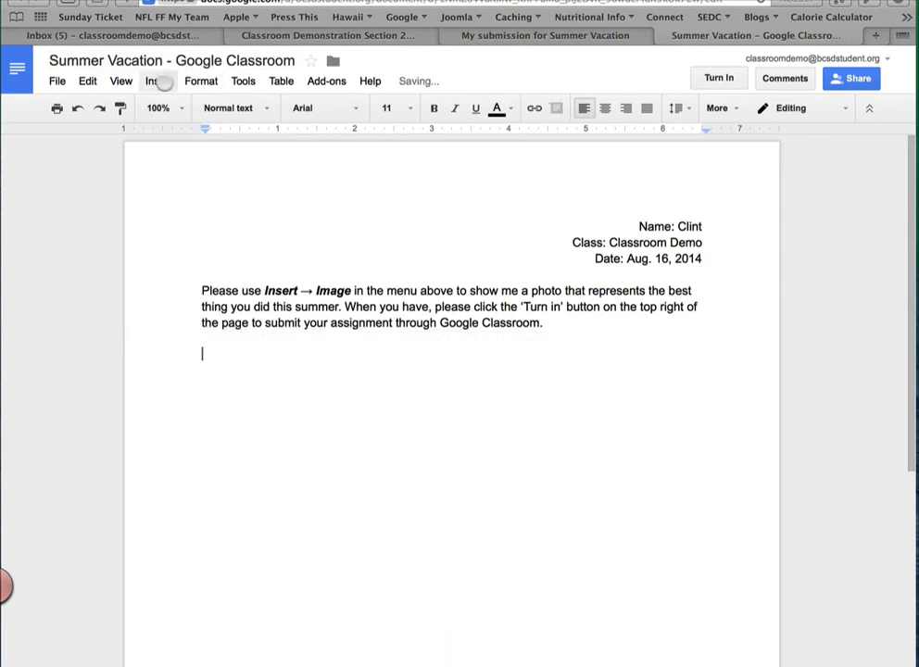
- Search Google images for "lounge pool" and insert the photo of the pool with blue umbrellas in place of the placeholder
click(159, 81)
click(167, 105)
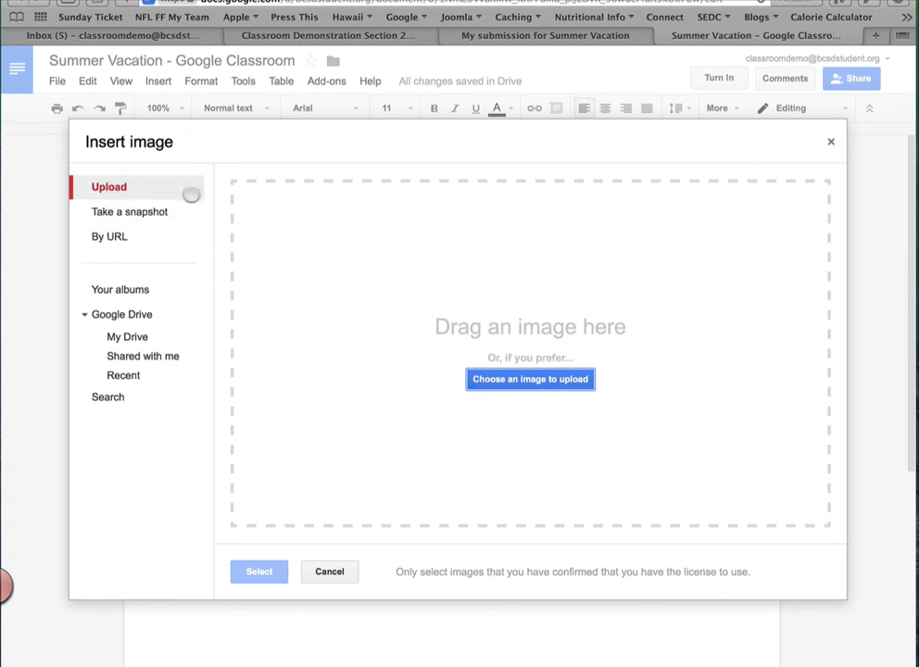
click(160, 211)
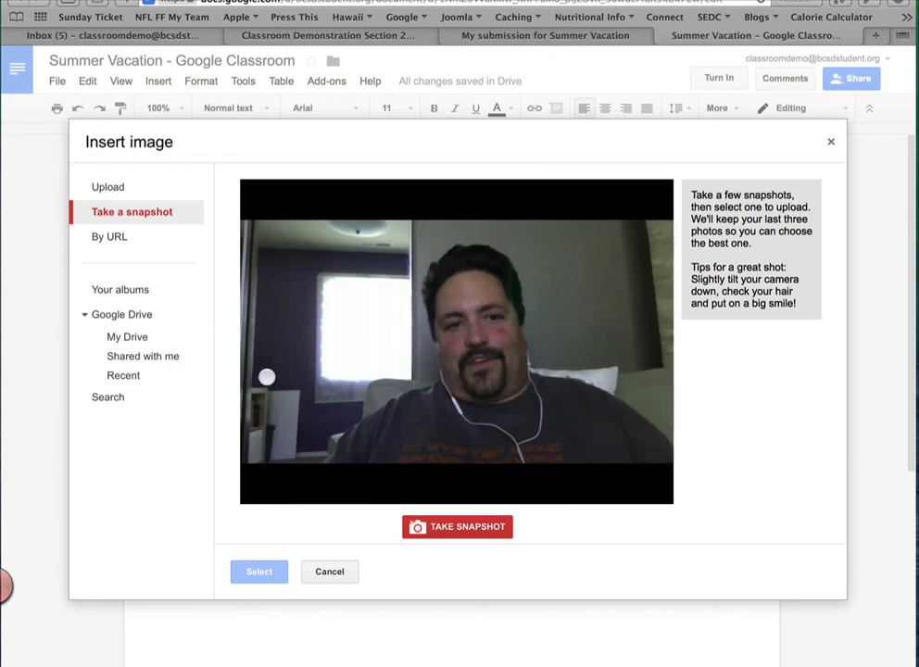
click(121, 397)
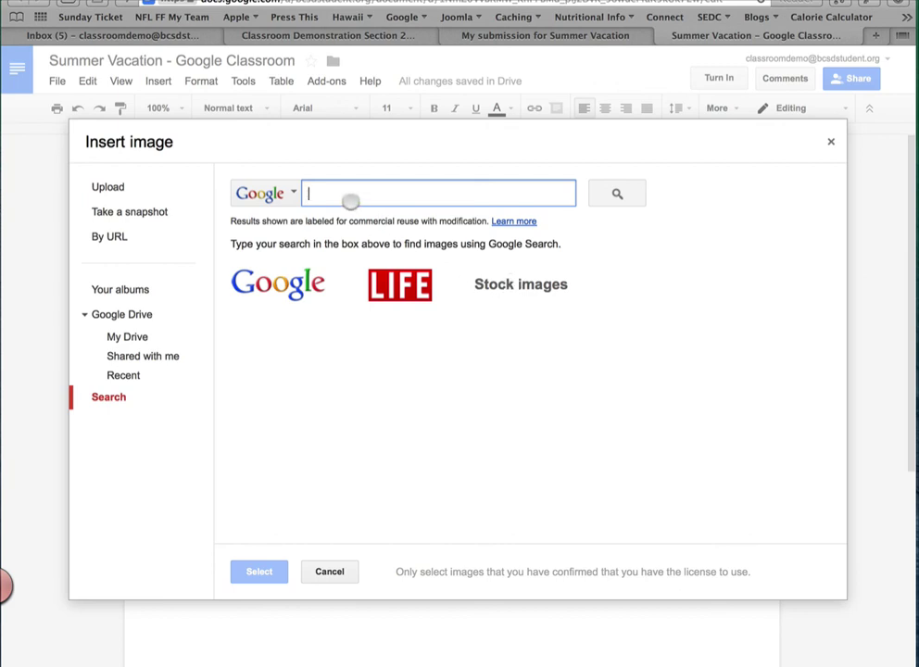
text(lounge pool)
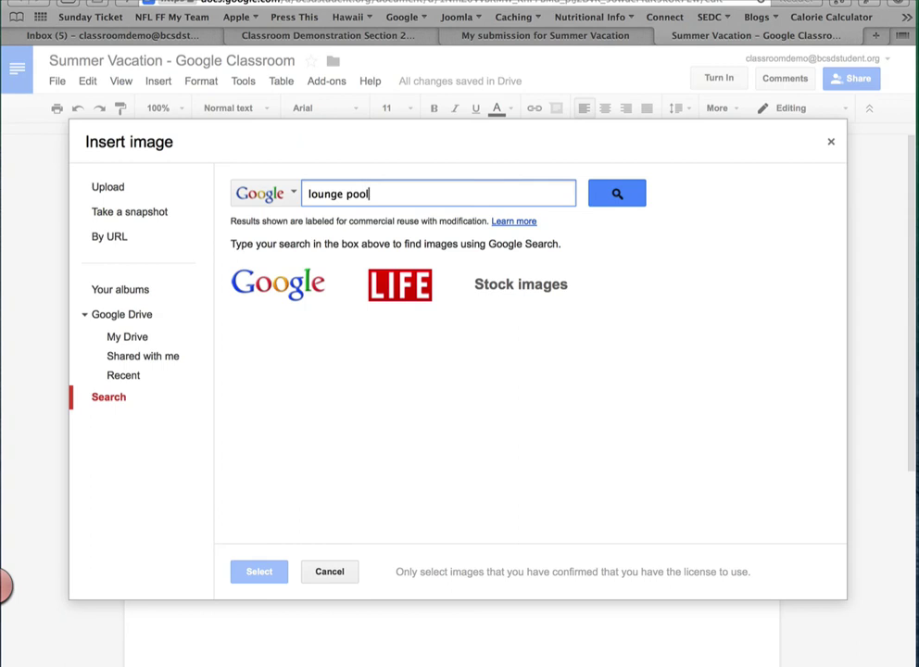
key(Return)
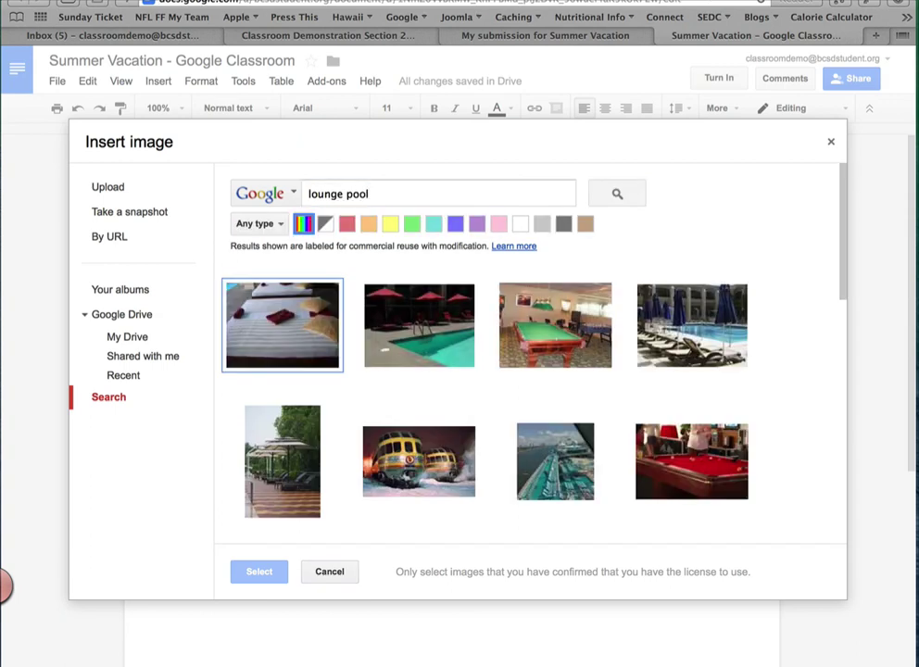
scroll(525, 382, down, 1)
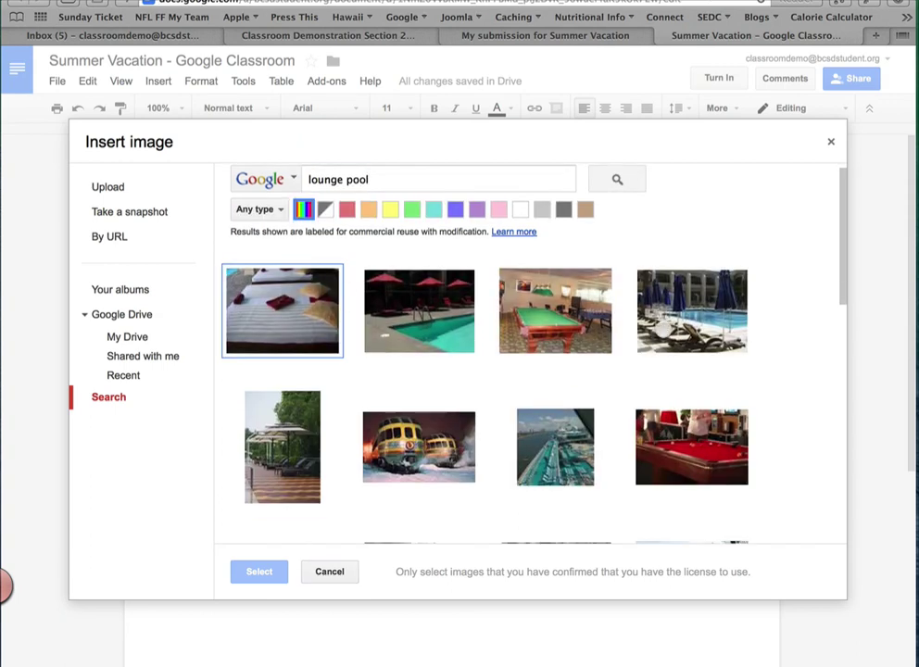
click(690, 314)
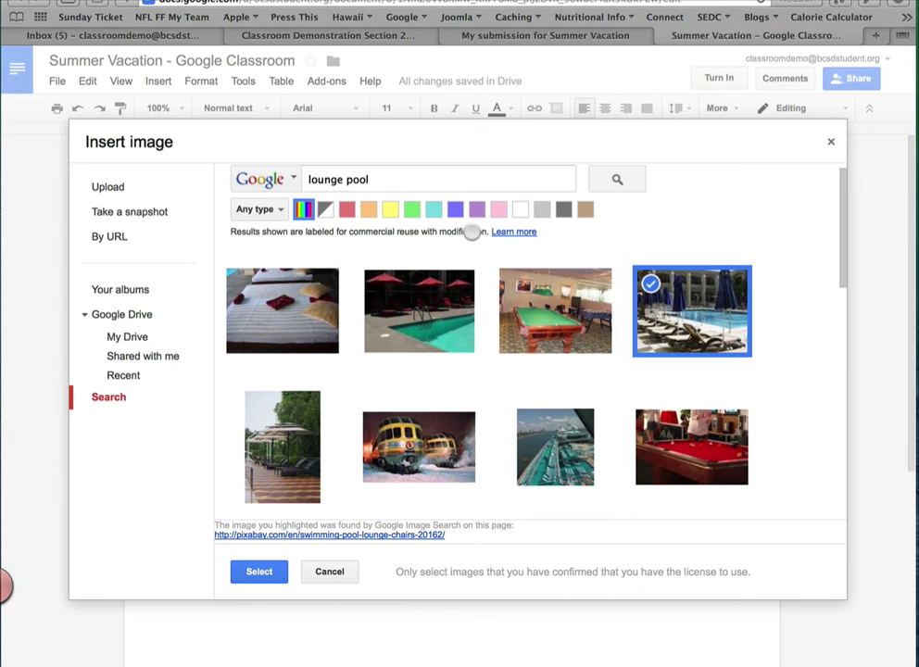
click(260, 571)
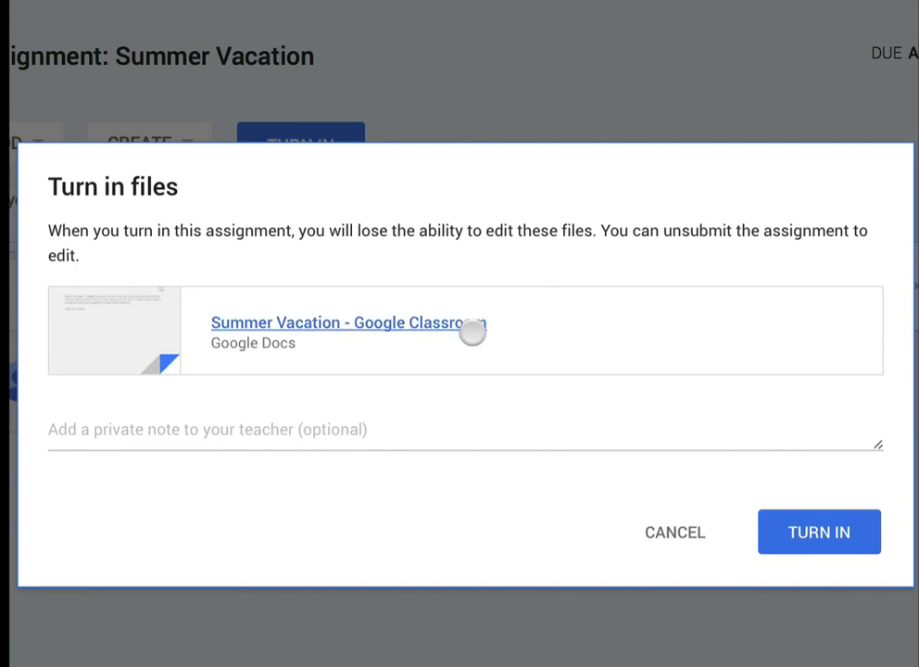
- Add the private note "Be kind in grading..." for the teacher and turn in the Summer Vacation assignment
click(326, 428)
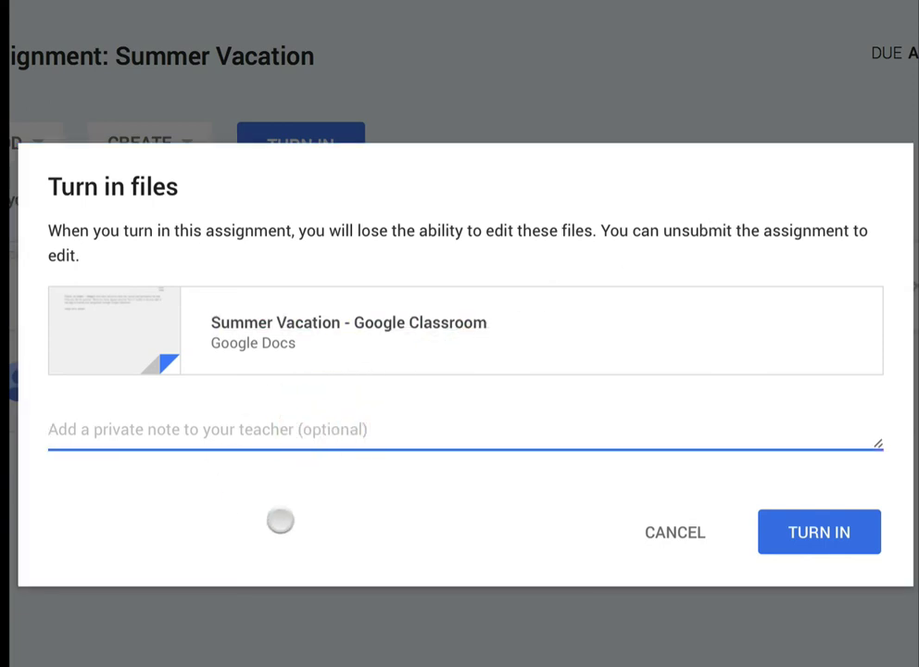
text(Be kind in grading...)
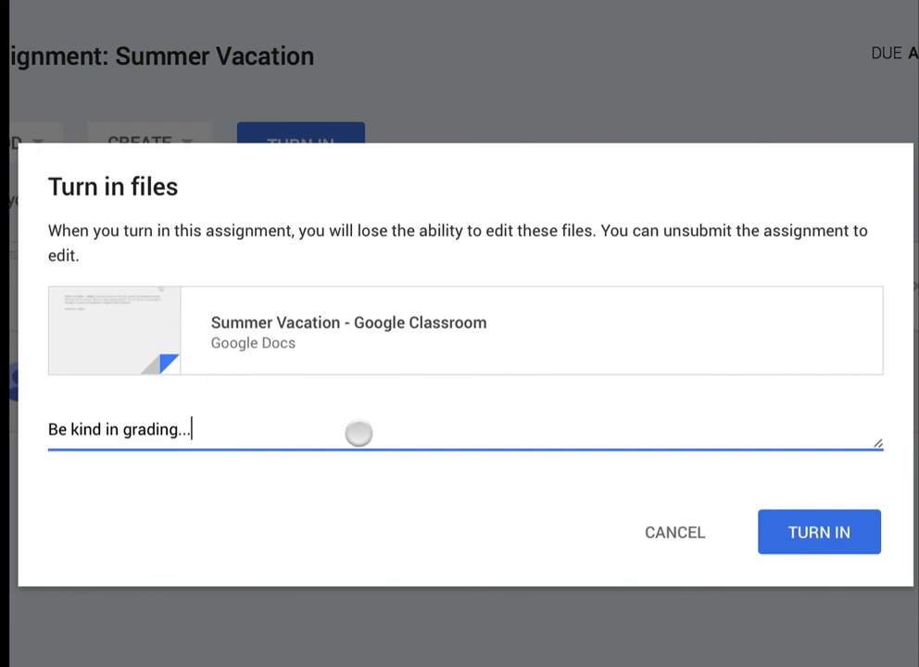
click(827, 526)
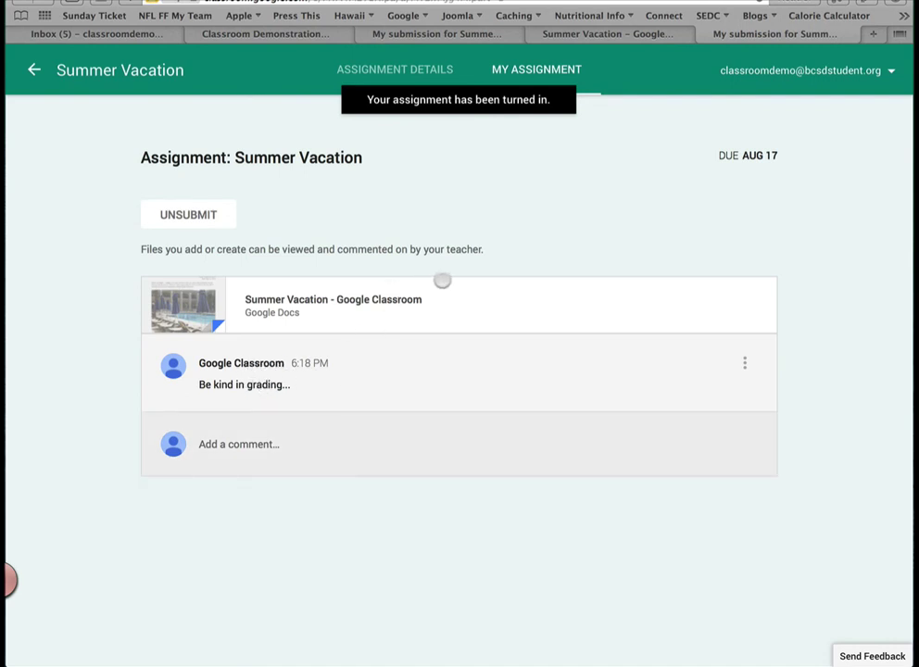
- Switch to the teacher's class stream, open the completed Summer Vacation submissions and dismiss the assignment details introduction
key(ctrl+Left)
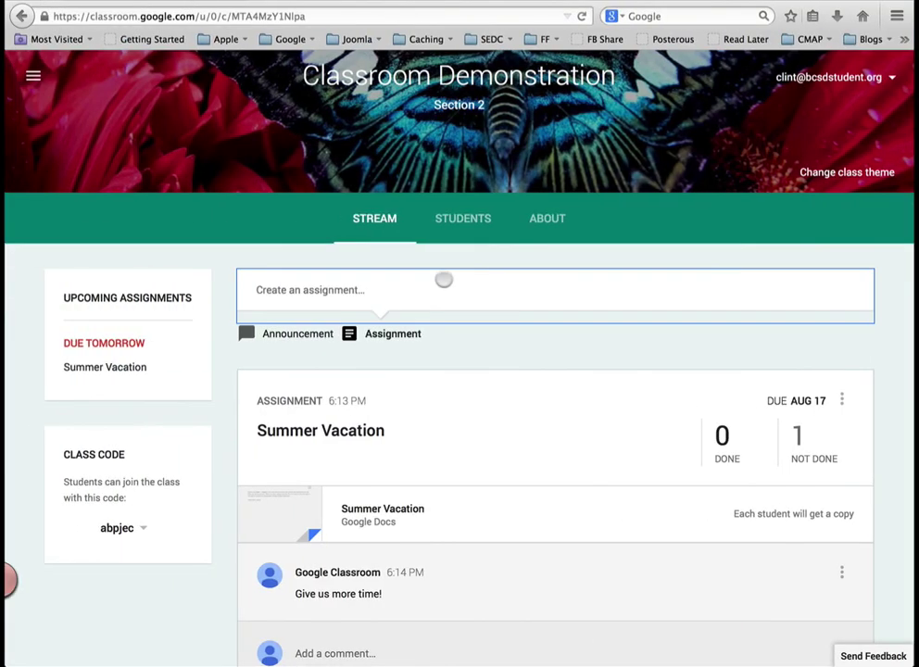
scroll(528, 400, down, 3)
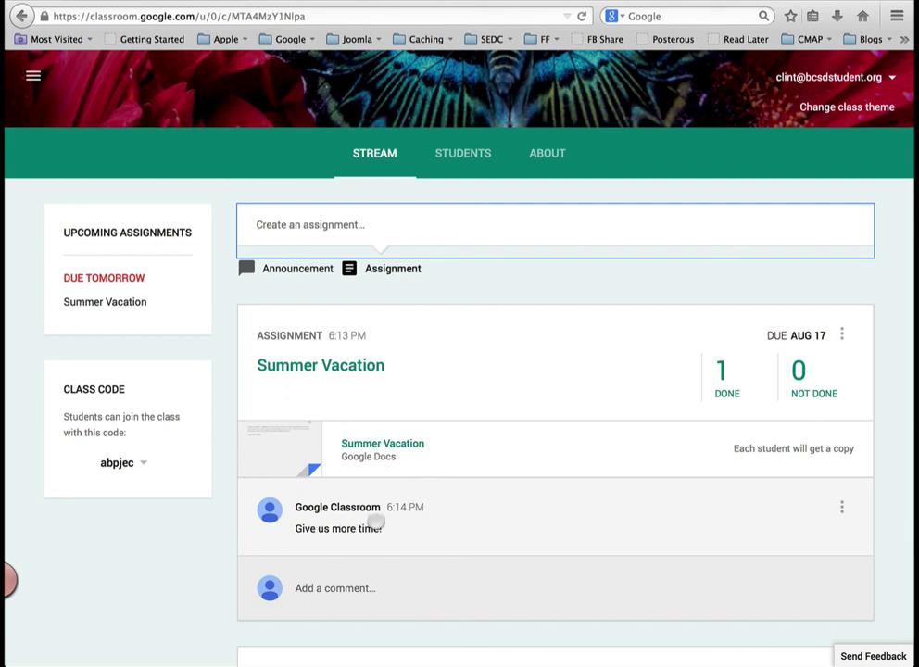
click(723, 382)
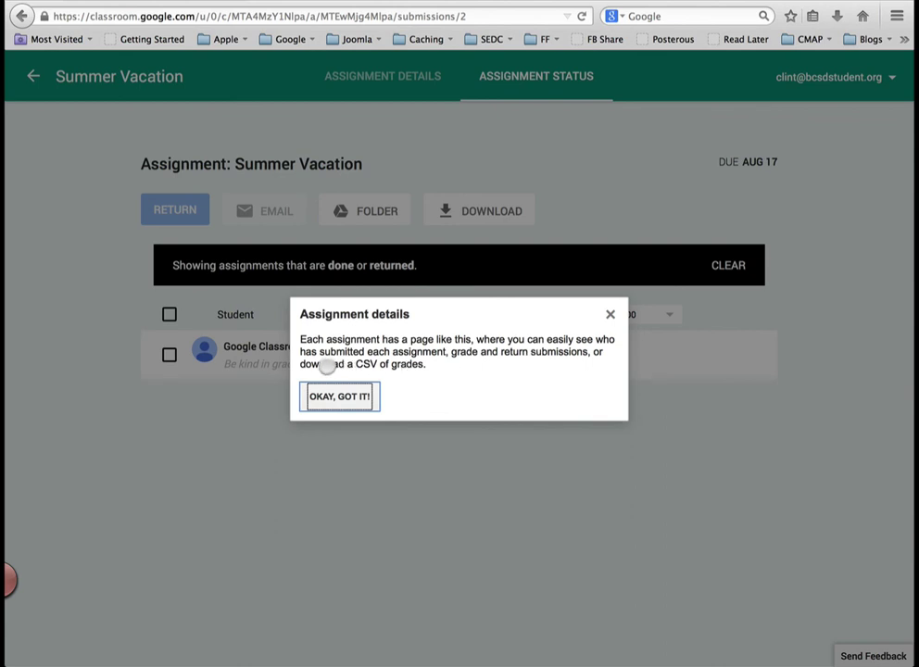
click(612, 315)
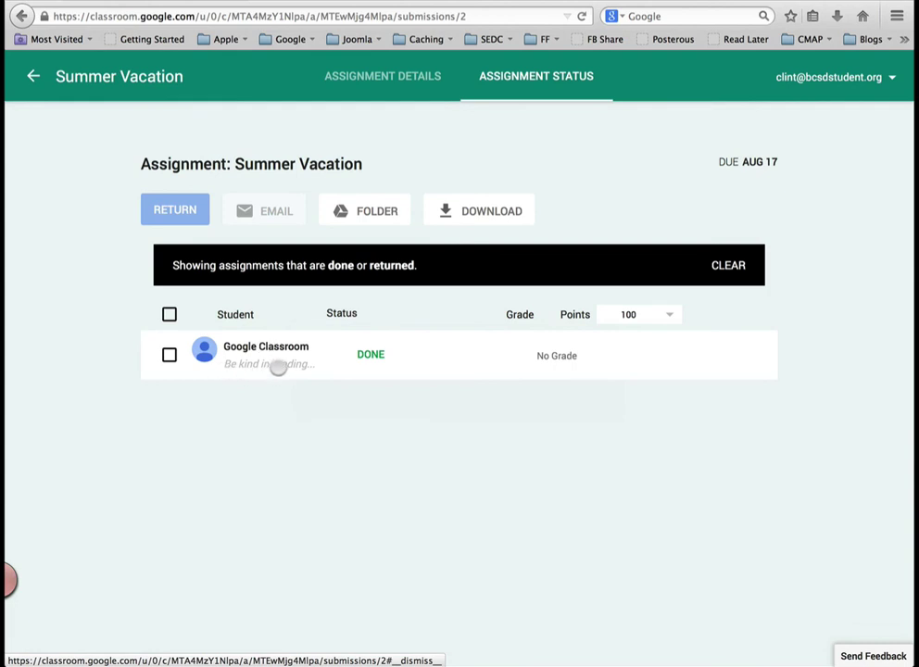
- Expand the student's submission and post the private comment "I'll do my best."
click(427, 351)
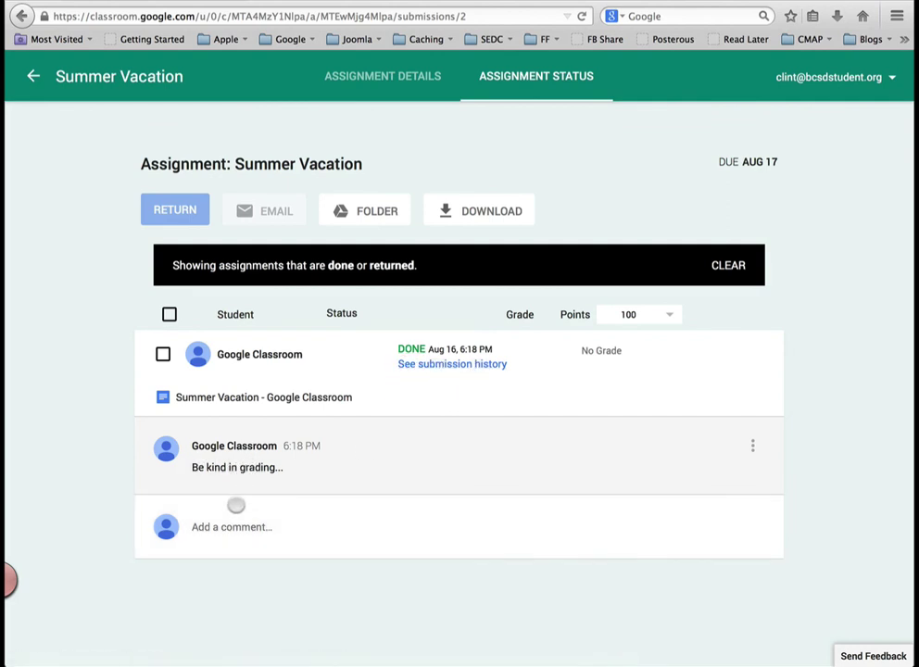
click(241, 528)
text(I)
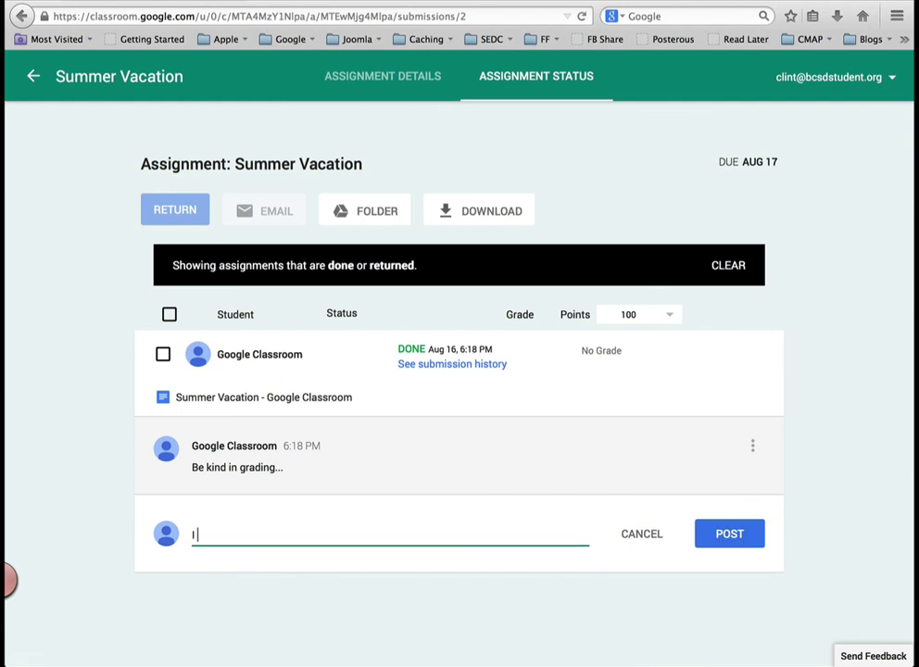
text('ll do my best.)
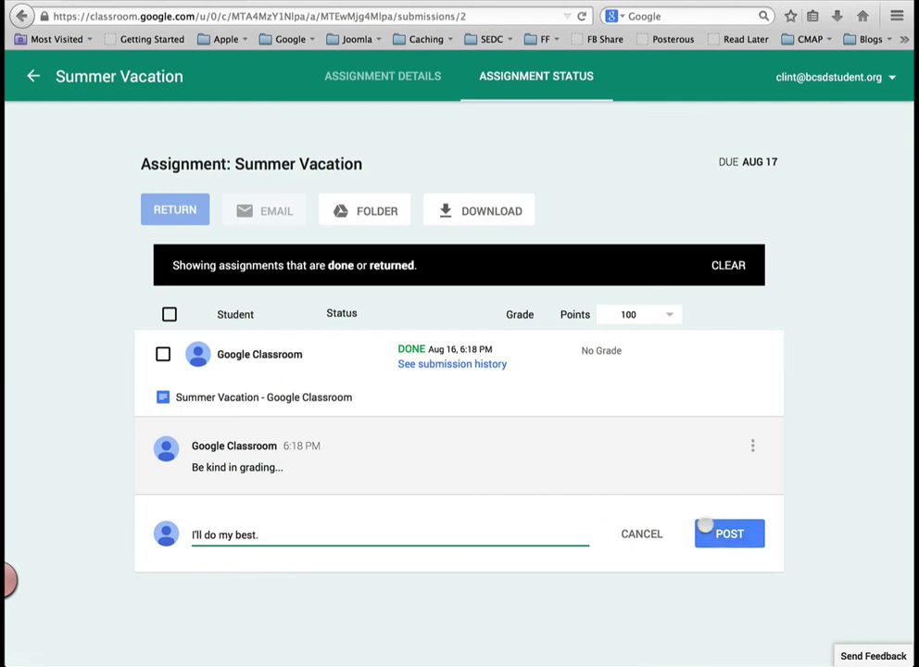
click(713, 529)
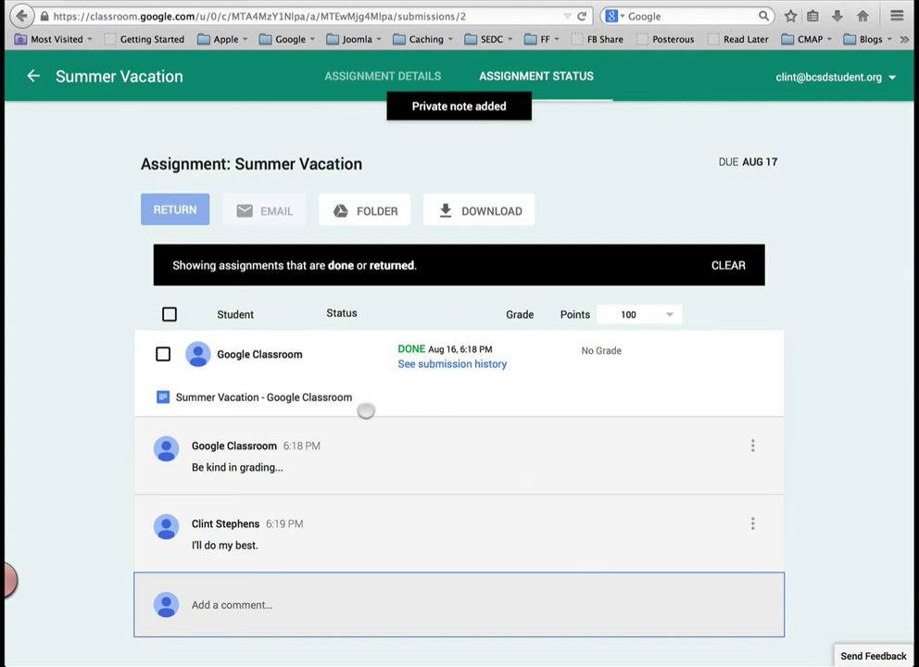
- Open the submitted document as the teacher, and reload the same document in the student's browser to check the student's access
click(261, 397)
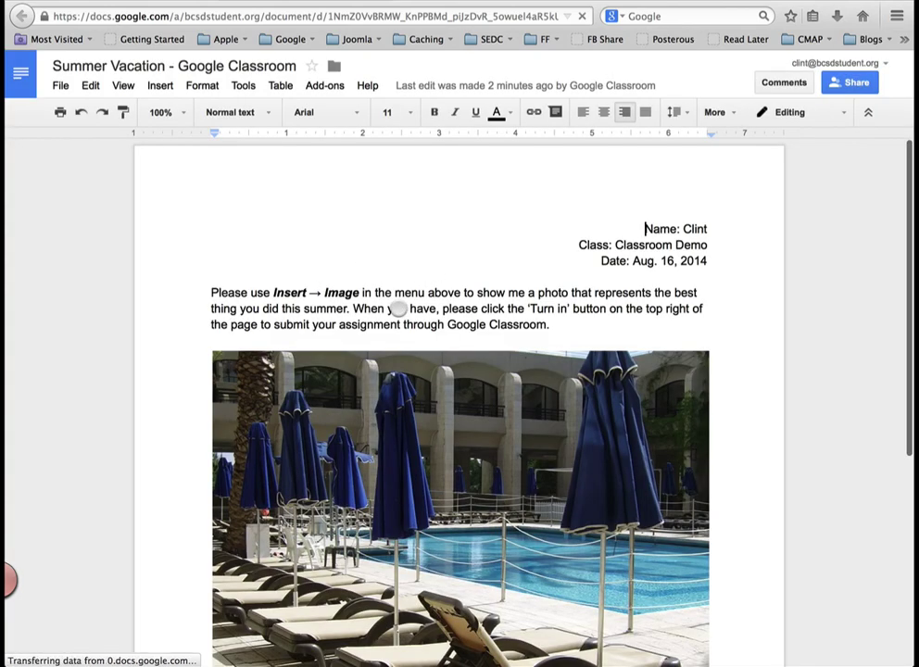
scroll(398, 308, down, 1)
scroll(397, 306, up, 1)
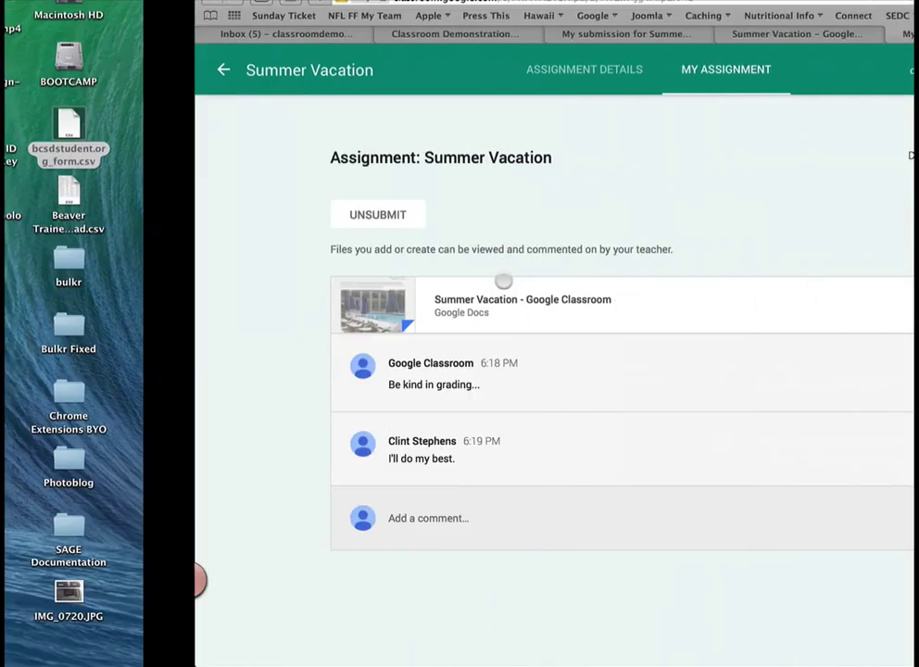
click(607, 34)
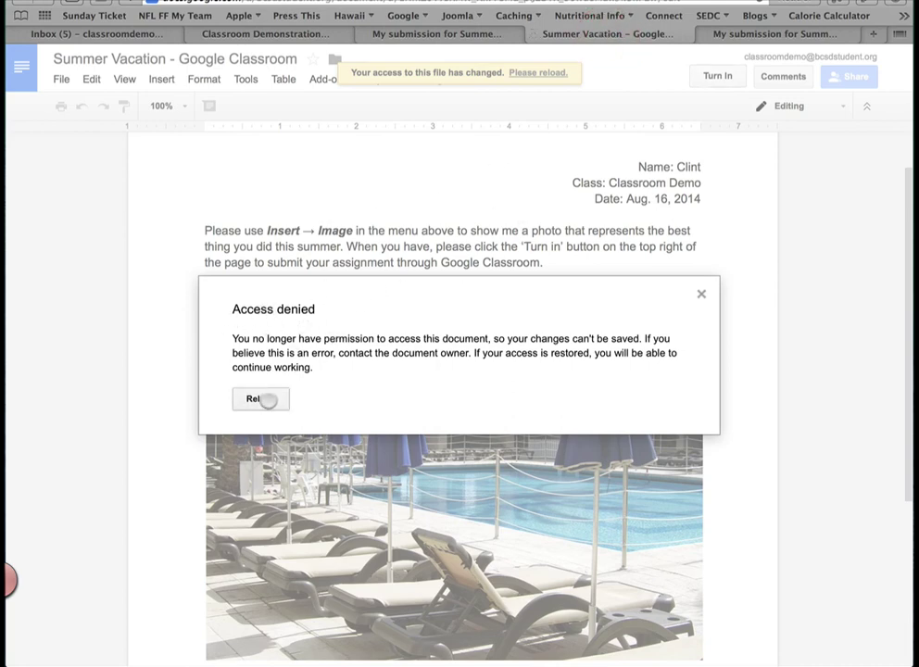
click(262, 399)
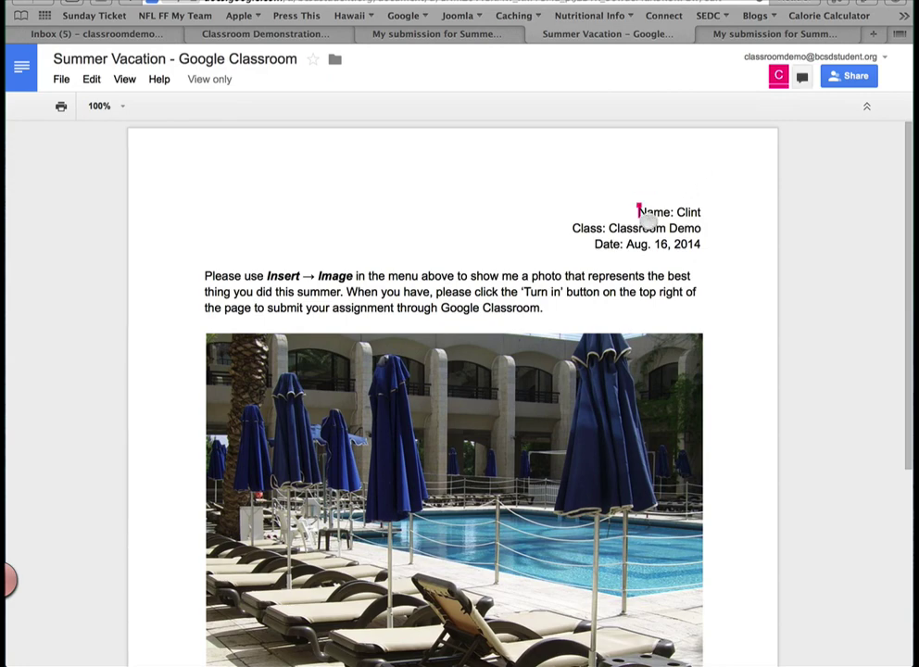
- Return to the teacher's view of the document and add the comment "Great Job!" to the Name line
key(ctrl+Left)
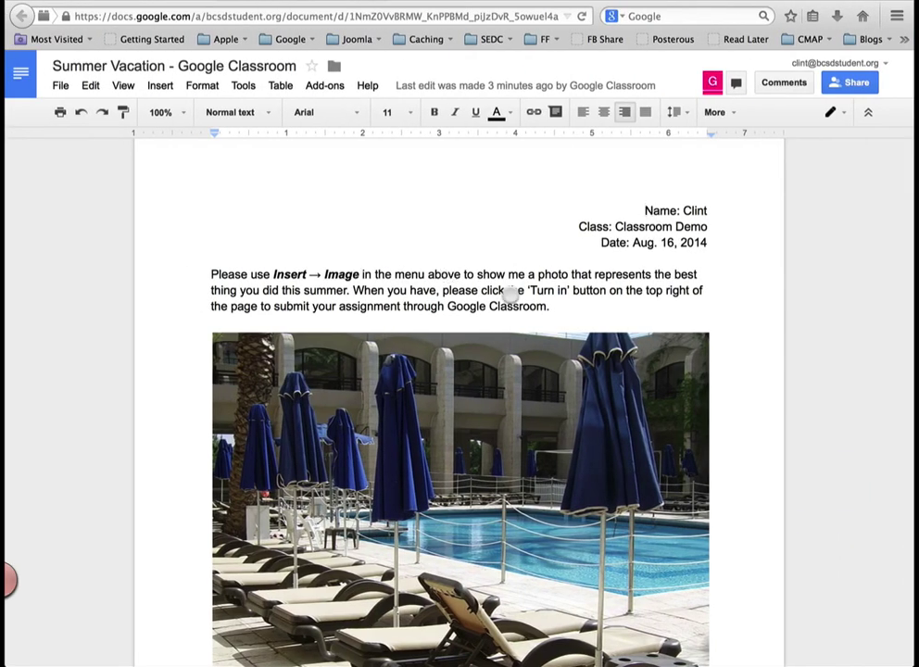
drag(707, 210, 618, 216)
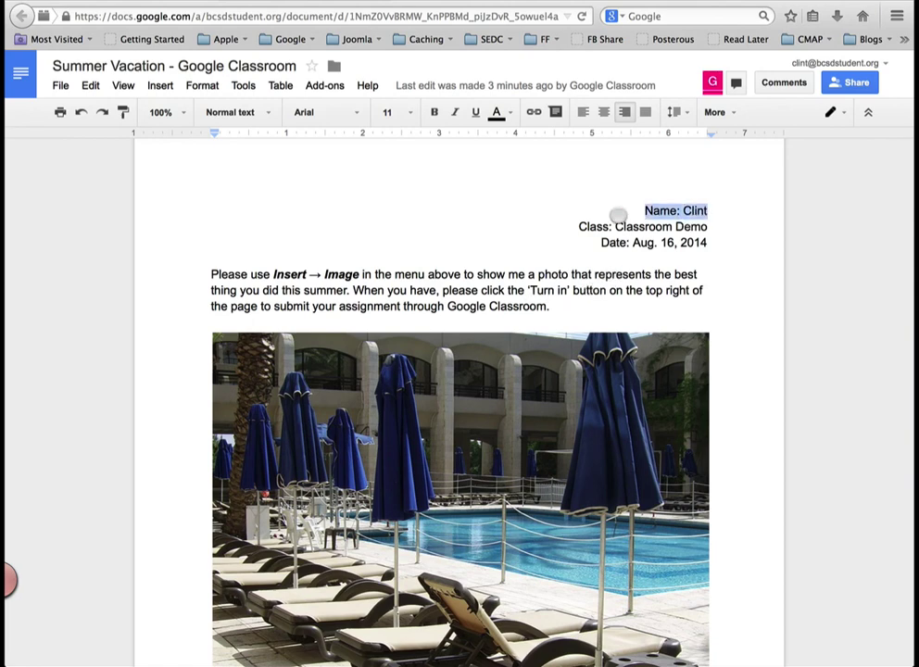
click(158, 85)
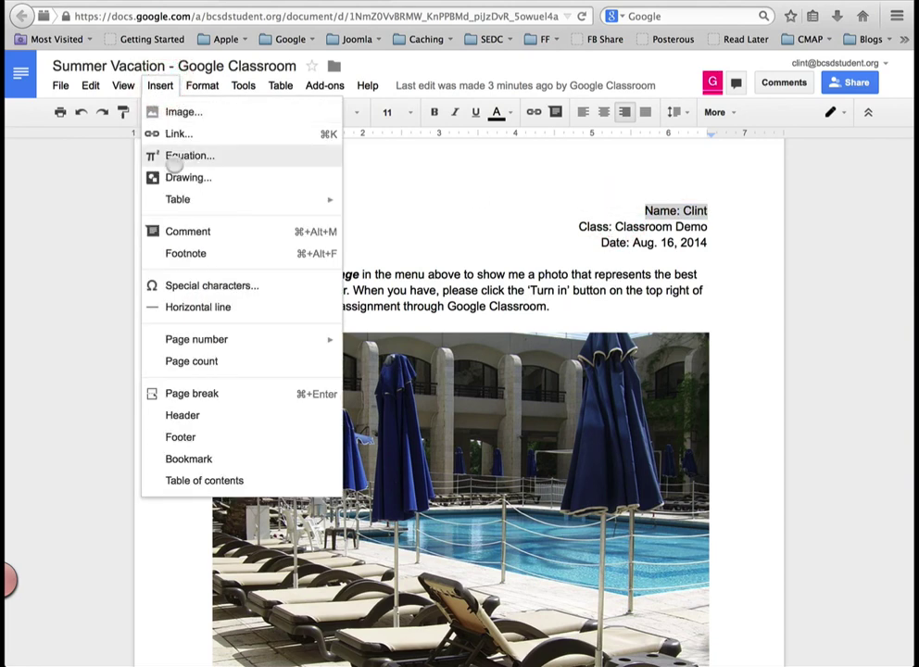
click(189, 230)
text(G)
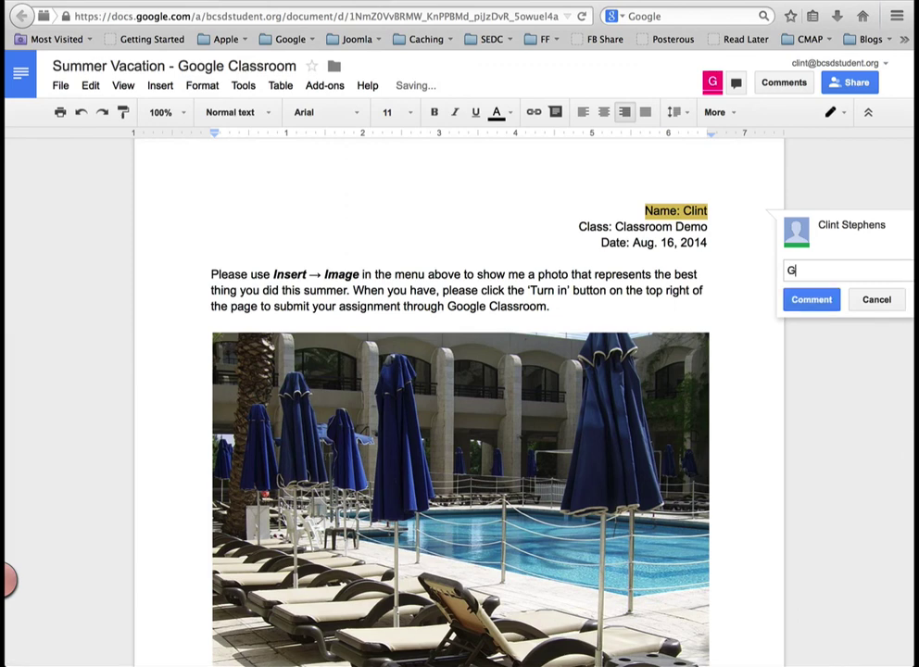
text(reat Job)
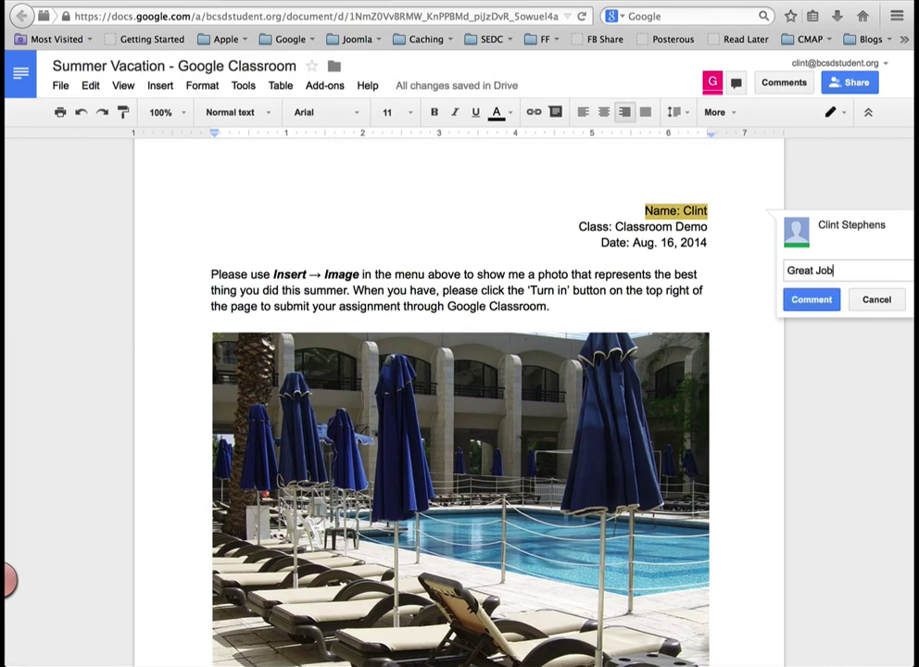
text(!)
click(811, 299)
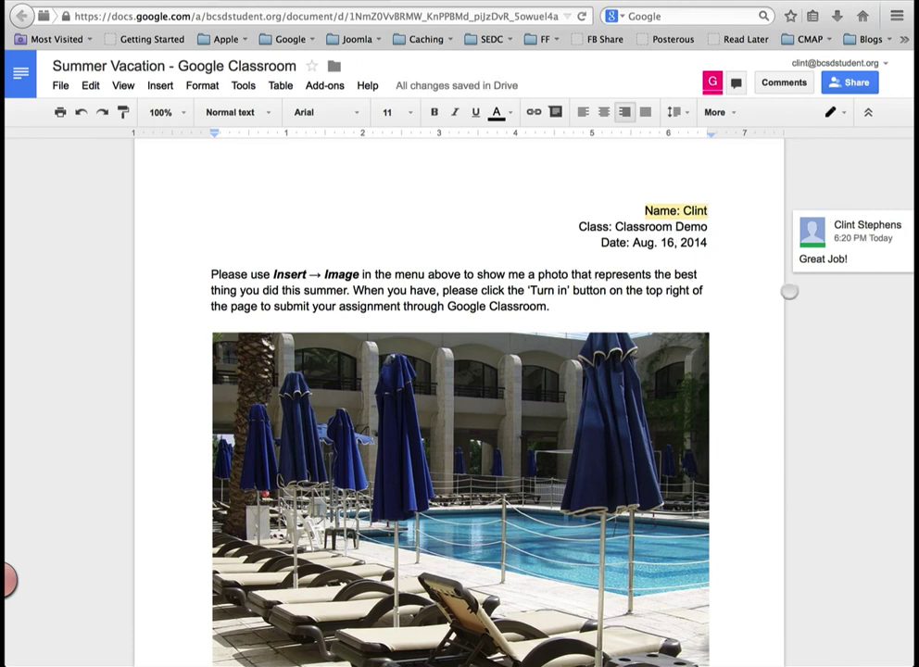
- Add the line "This is your teacher!" below the pool photo in the submitted document
scroll(788, 291, down, 3)
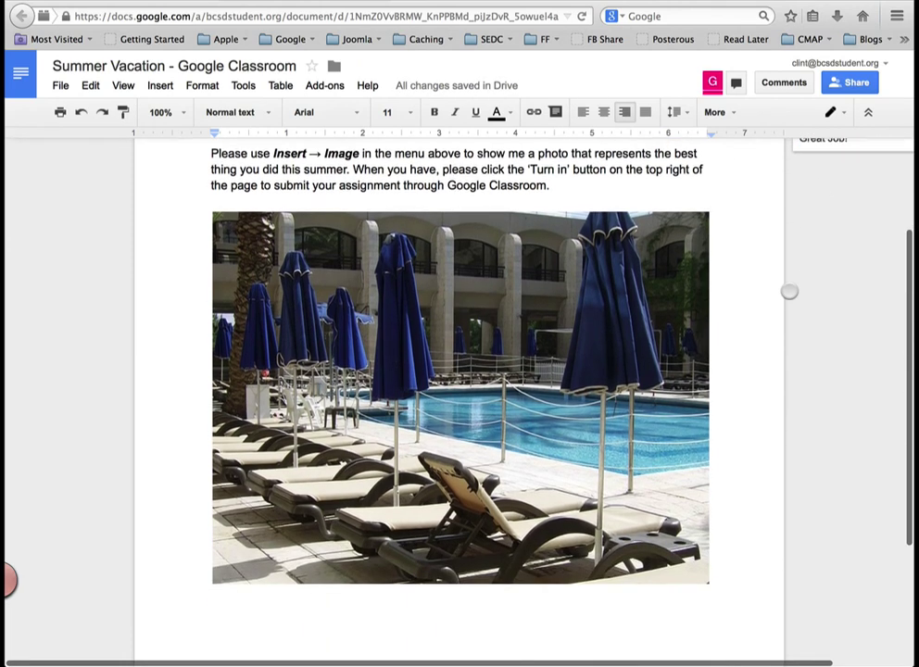
click(669, 597)
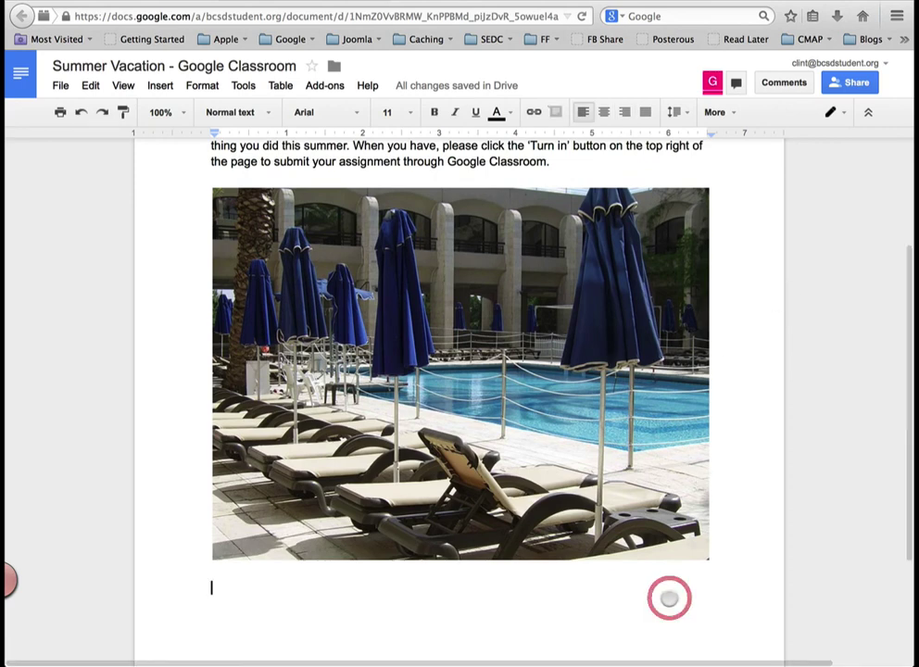
text(This is your teacher!)
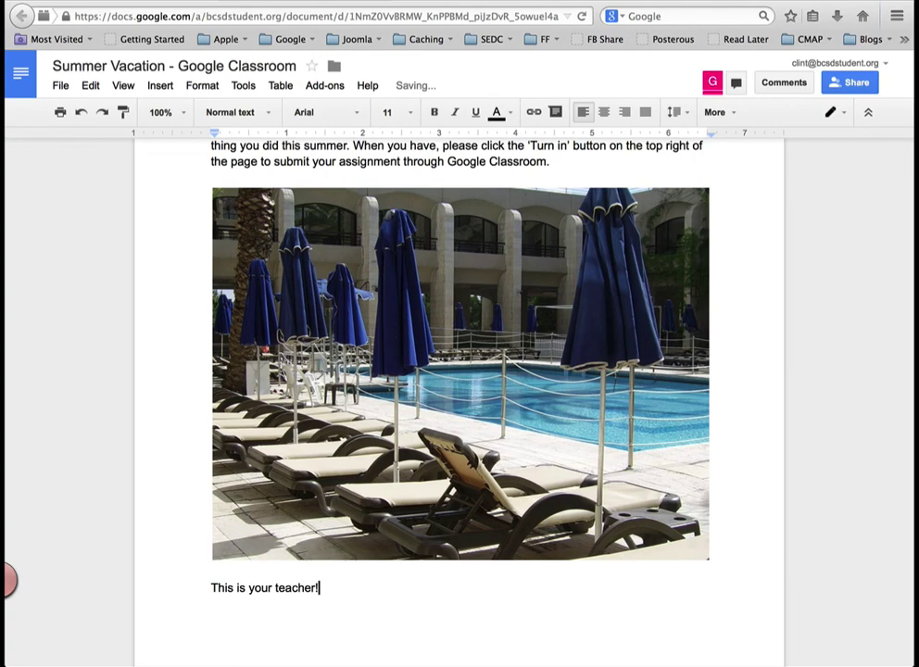
- Switch to the student's view of the document and check below the pool photo for the teacher's added text
key(ctrl+Right)
key(ctrl+Right)
scroll(668, 598, down, 2)
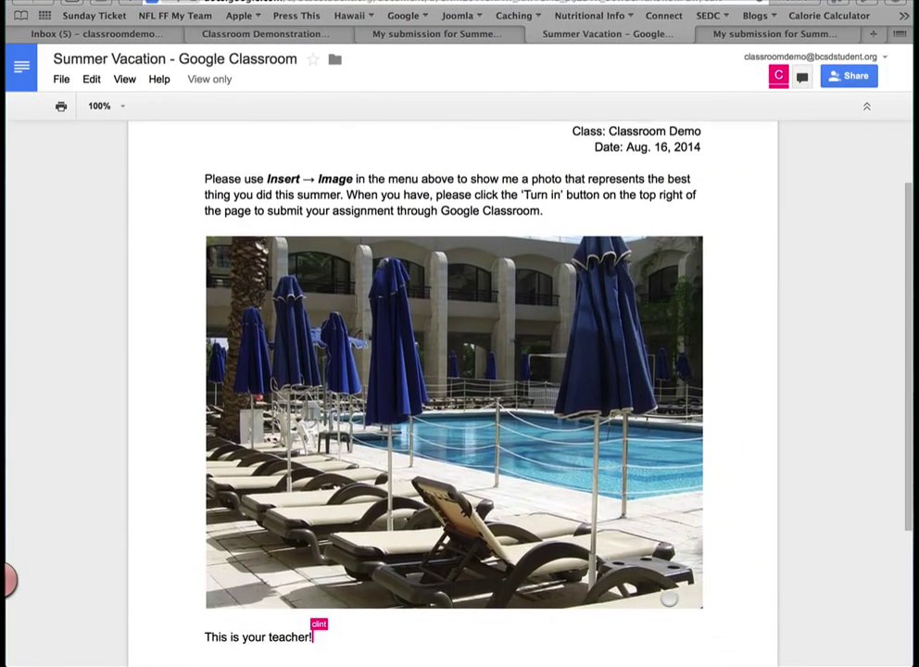
- Return to the teacher's view, close the submitted document, and give the student's Summer Vacation submission a grade of 100
scroll(669, 598, down, 2)
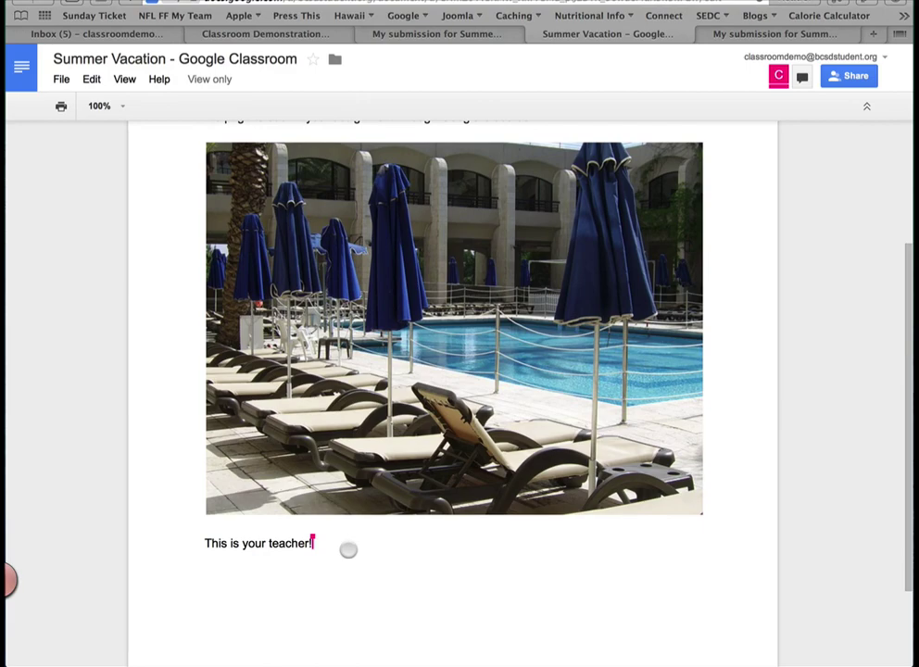
key(ctrl+Left)
key(ctrl+Left)
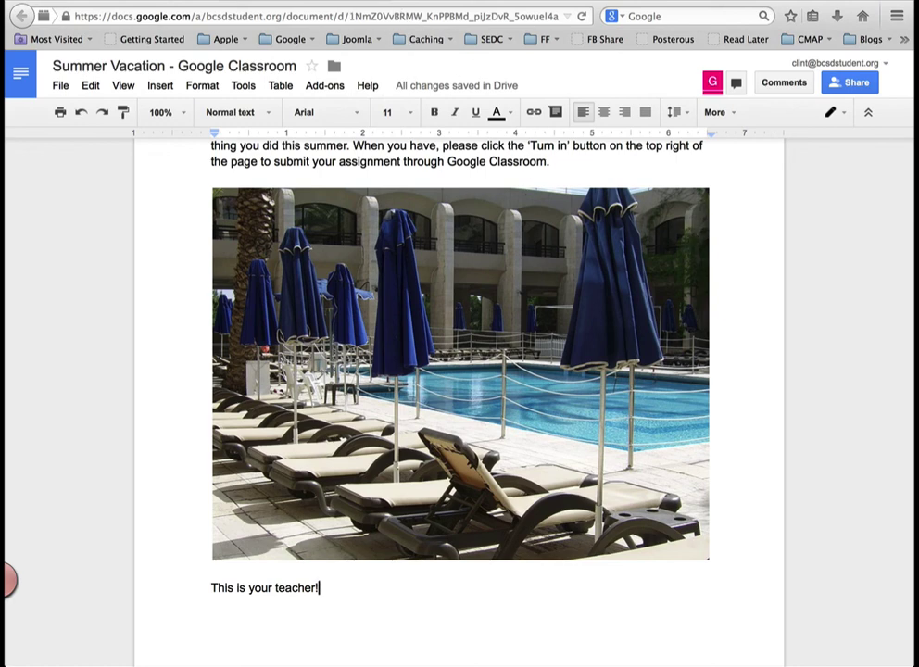
key(super+w)
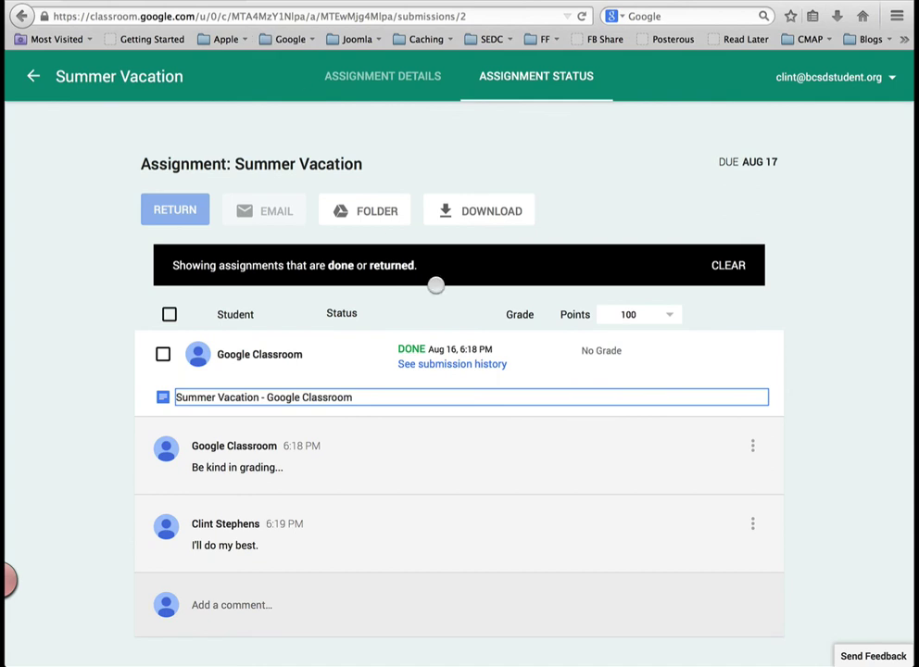
click(602, 350)
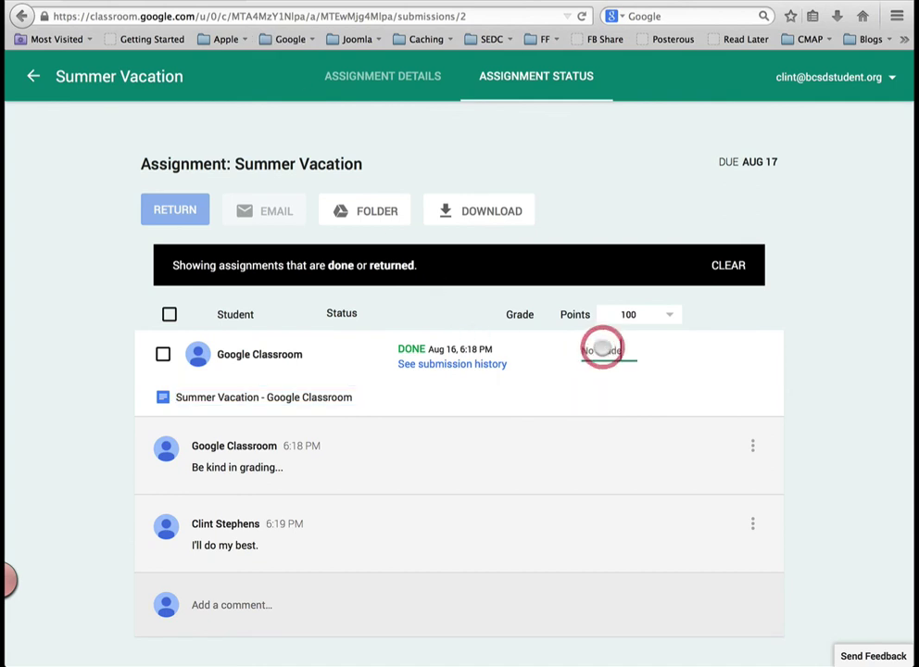
text(100)
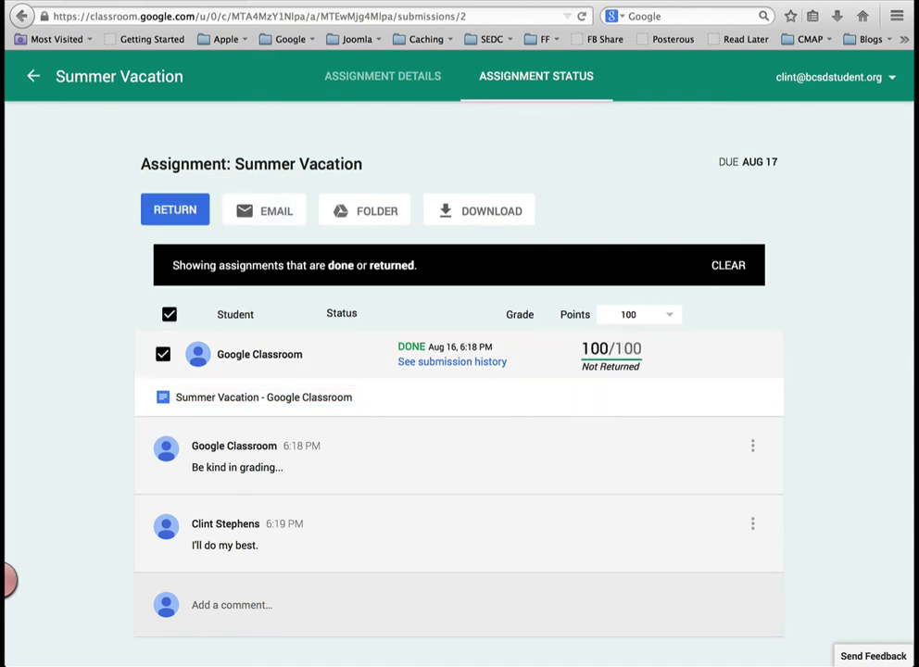
- Examine the point-scale choices for the Summer Vacation assignment, including the editable points value
click(672, 315)
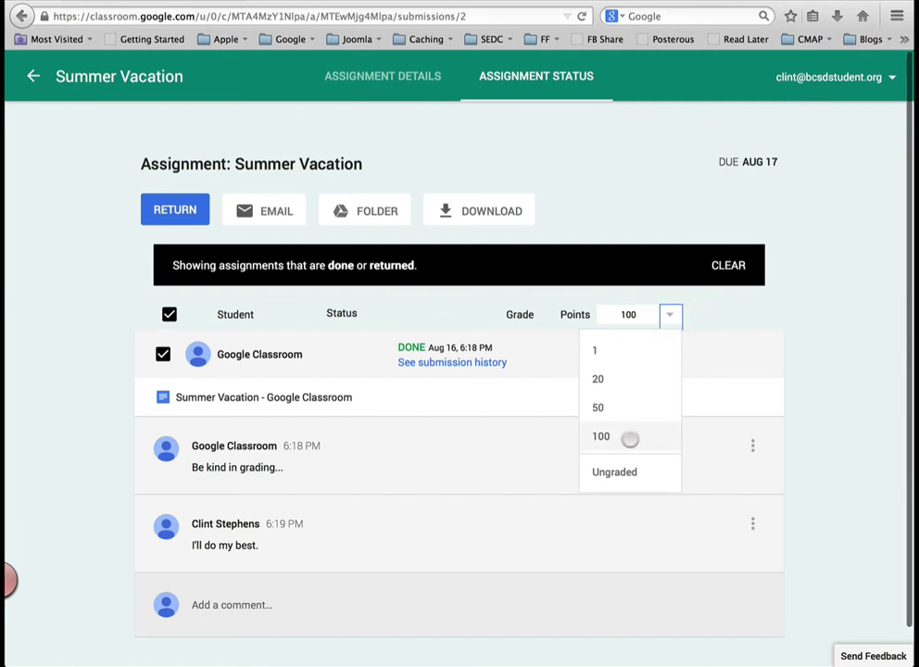
click(713, 315)
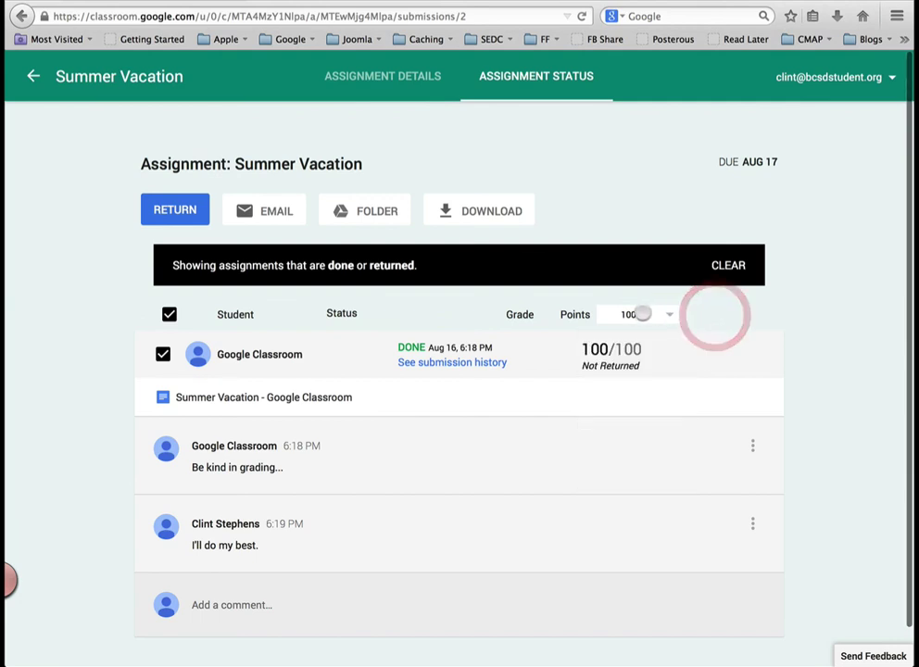
drag(635, 313, 599, 319)
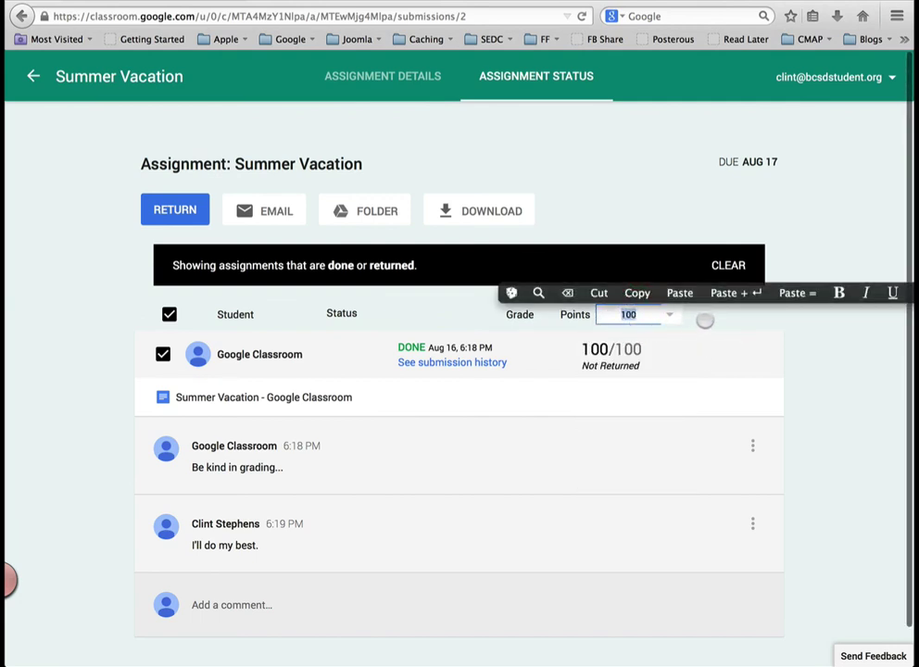
click(705, 317)
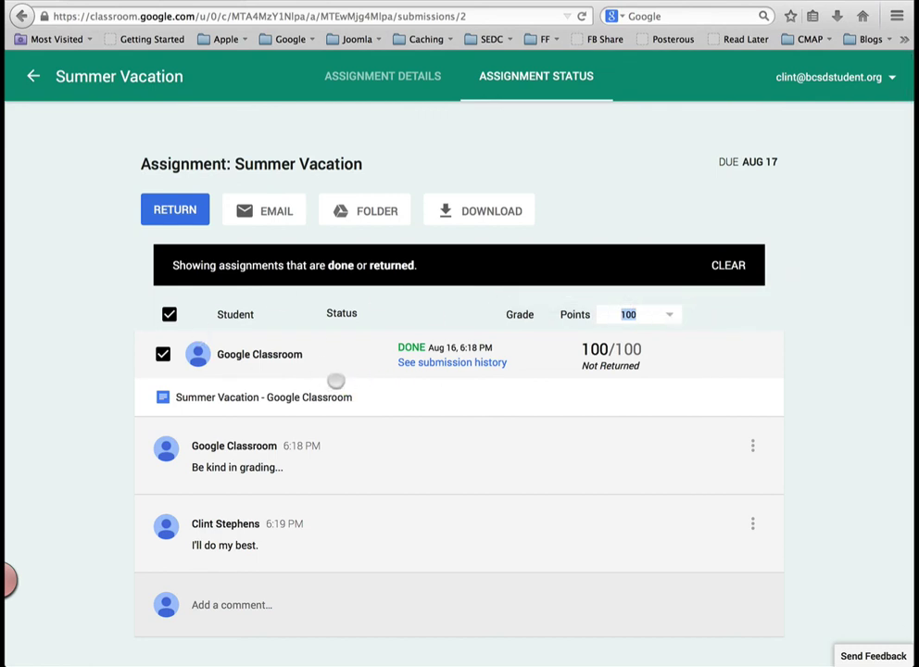
- Return the graded Summer Vacation assignment to the student with the note "Great job class!"
click(165, 354)
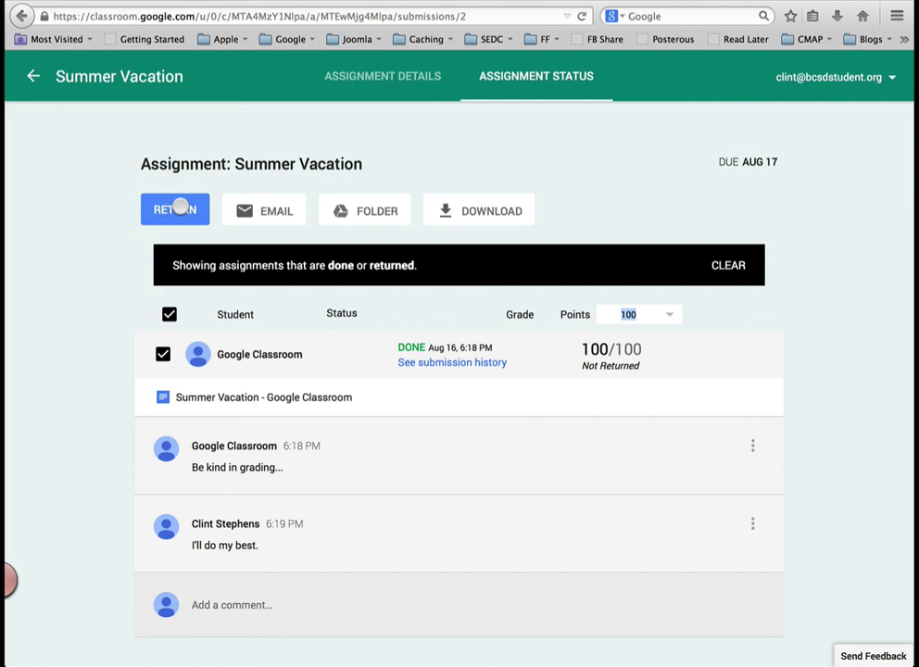
right_click(181, 207)
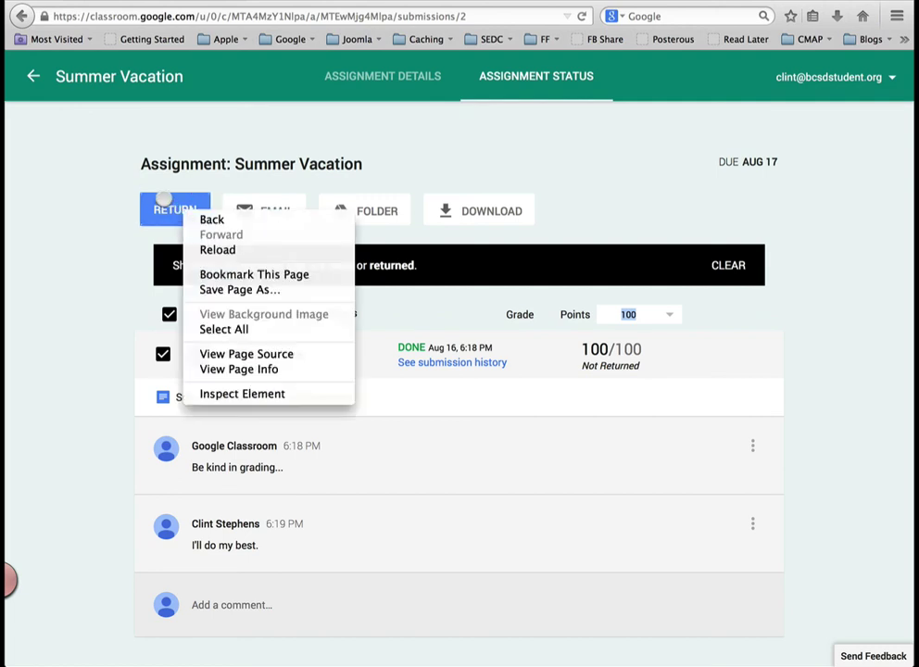
click(165, 197)
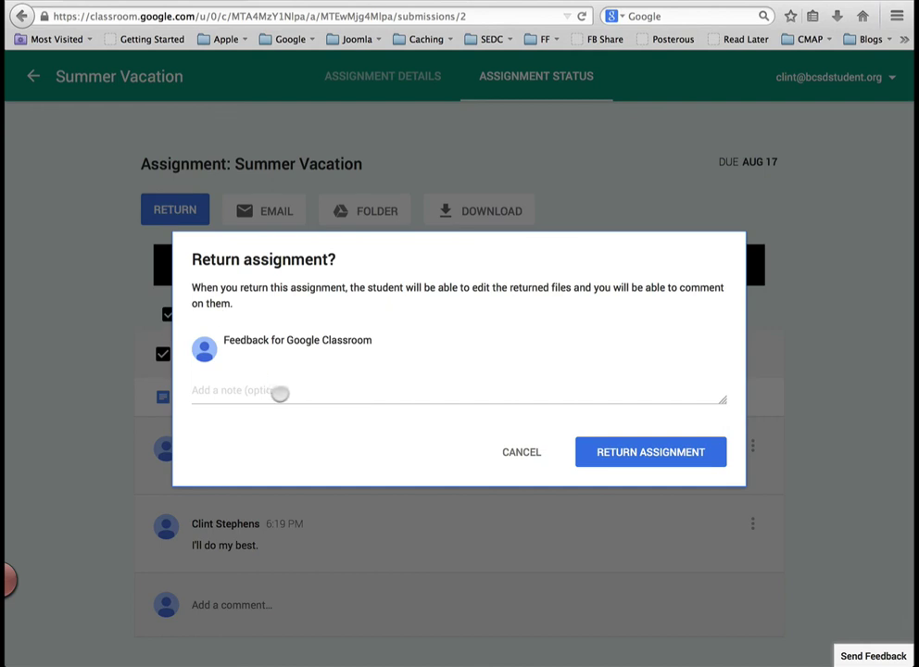
click(271, 391)
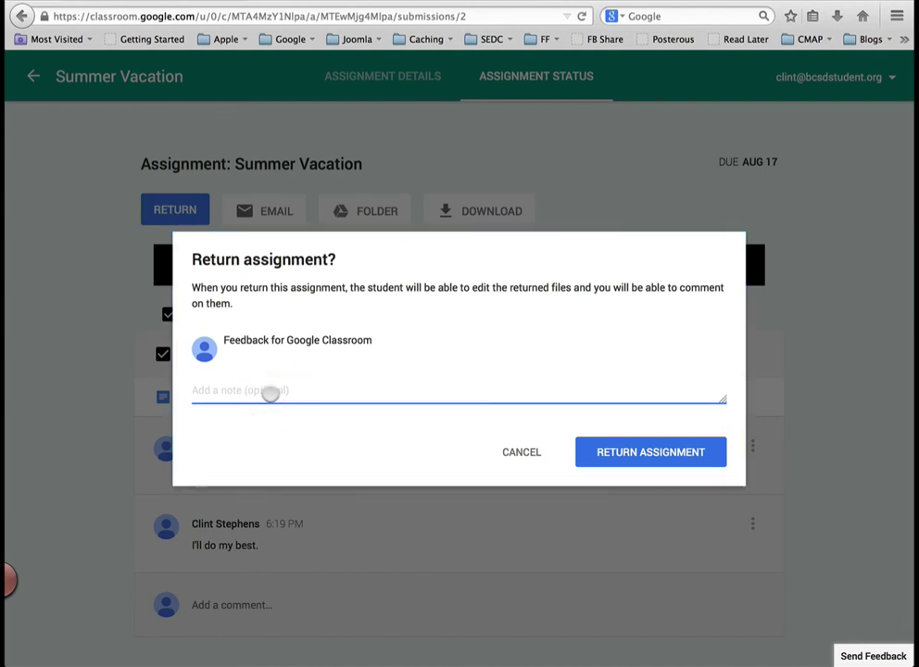
text(Great job class!)
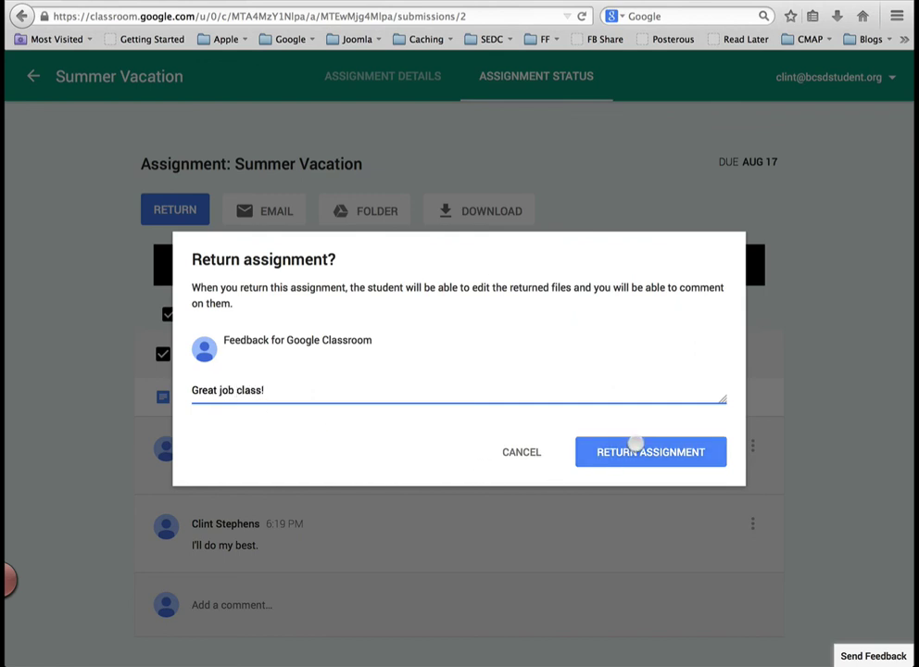
click(635, 445)
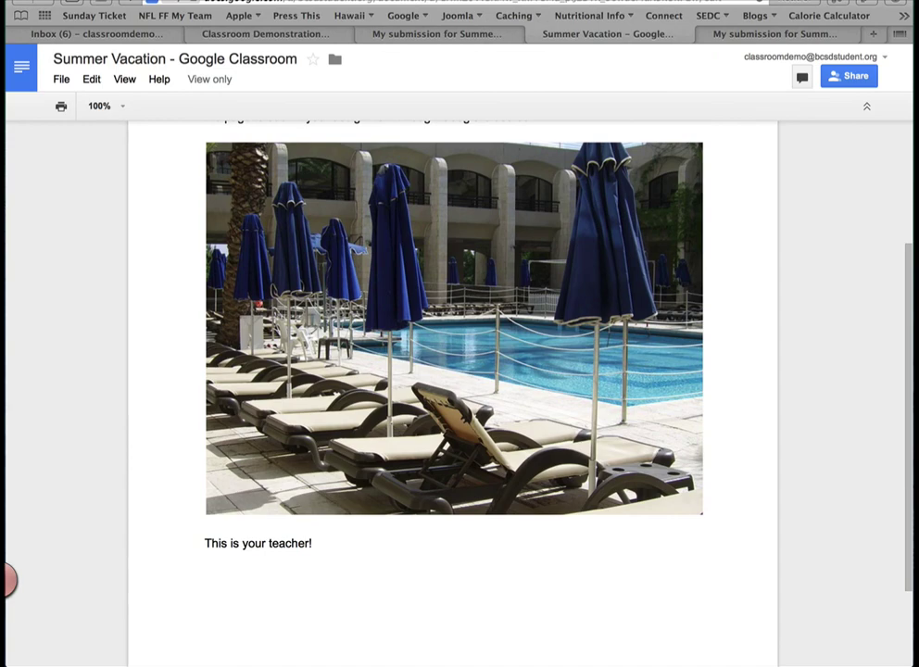
- Reload the returned document in the student's browser and resolve the teacher's "Great Job!" comment
click(759, 1)
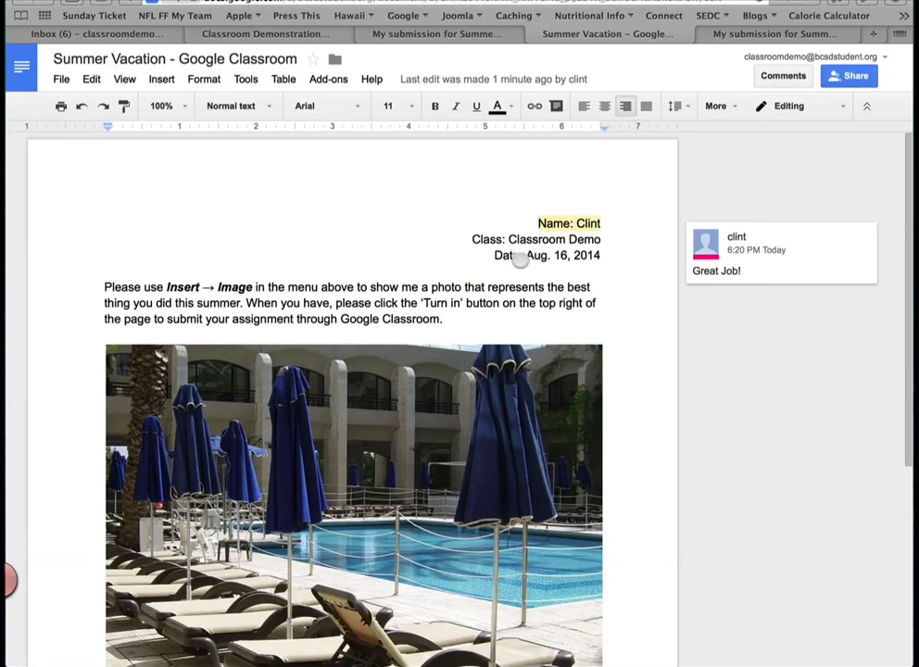
mouse_move(700, 240)
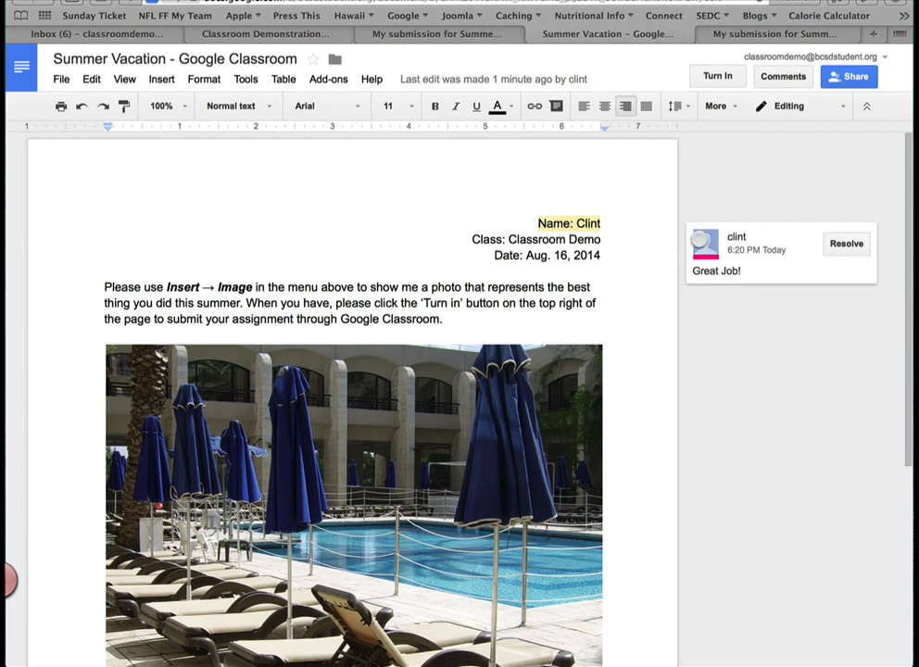
click(845, 243)
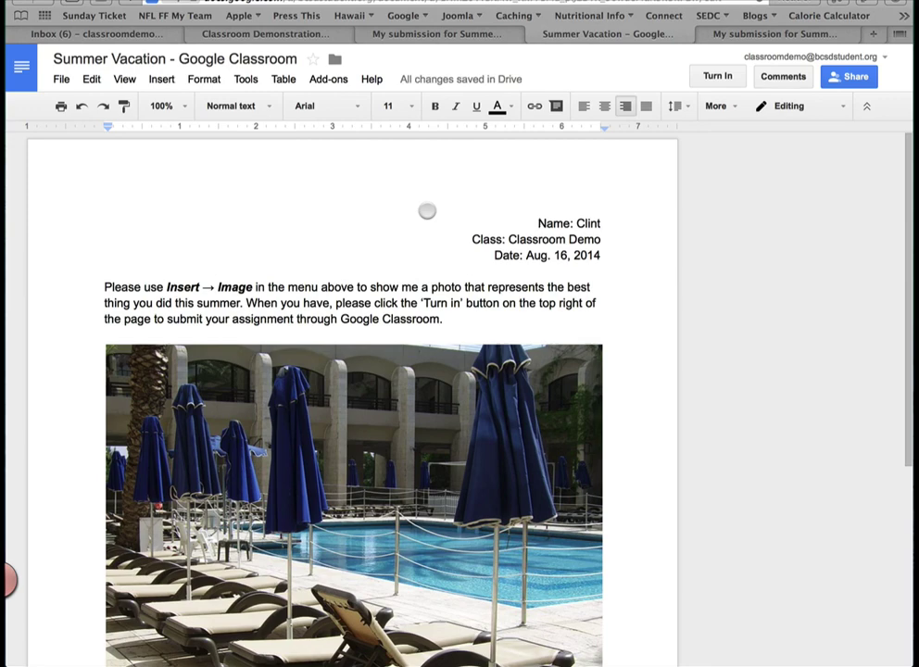
- Switch back to the teacher's view, go from the assignment status to the class stream, and review the Summer Vacation post
key(ctrl+Left)
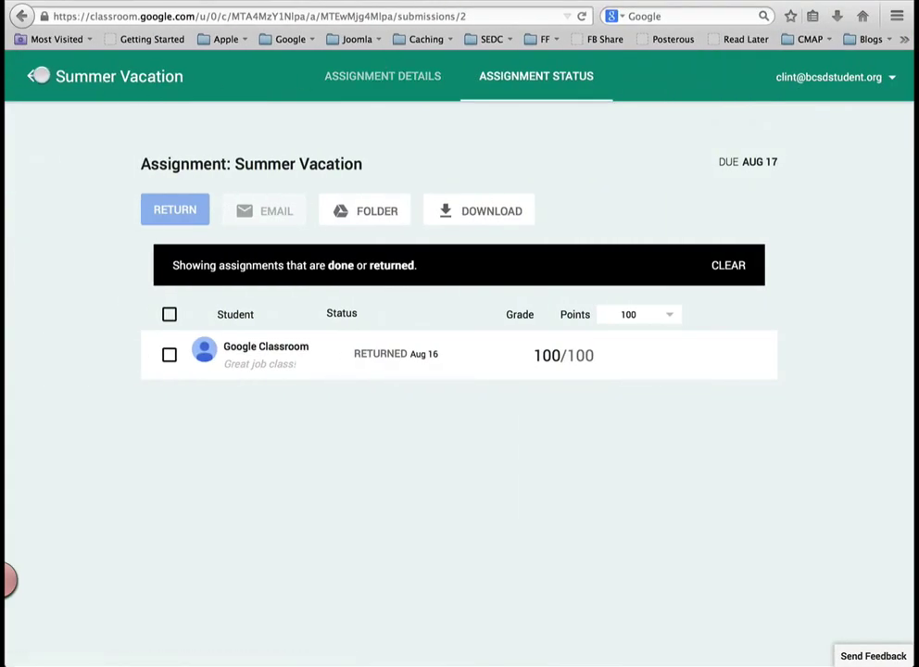
click(37, 75)
scroll(439, 408, down, 3)
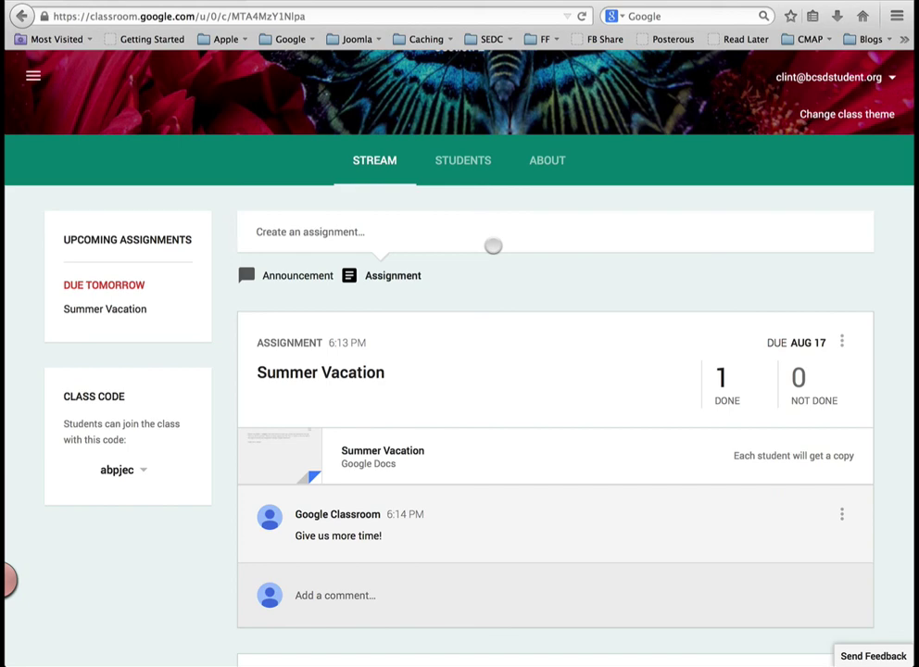
scroll(492, 245, up, 3)
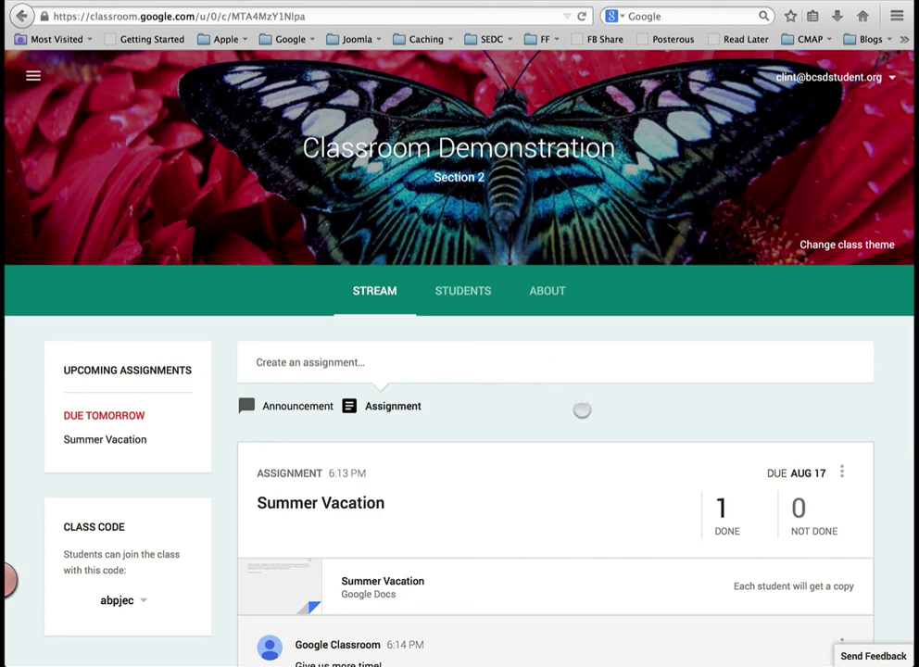
scroll(582, 411, down, 2)
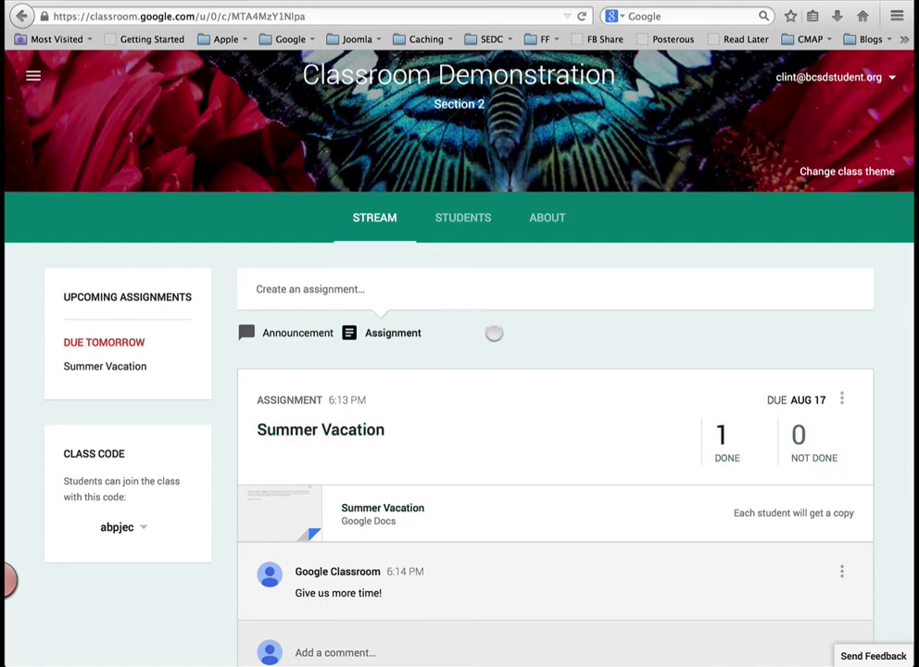
scroll(492, 333, up, 2)
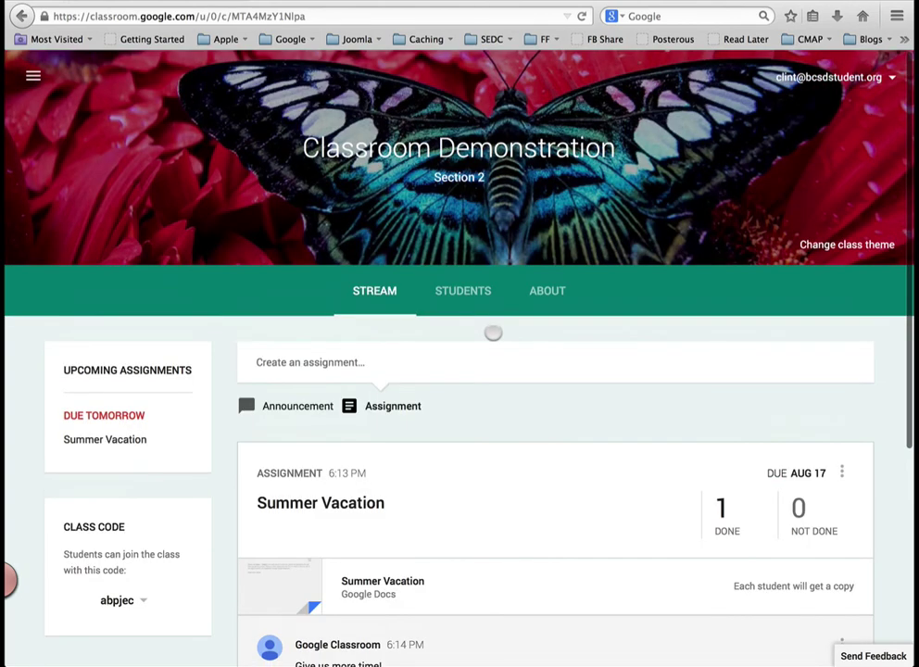